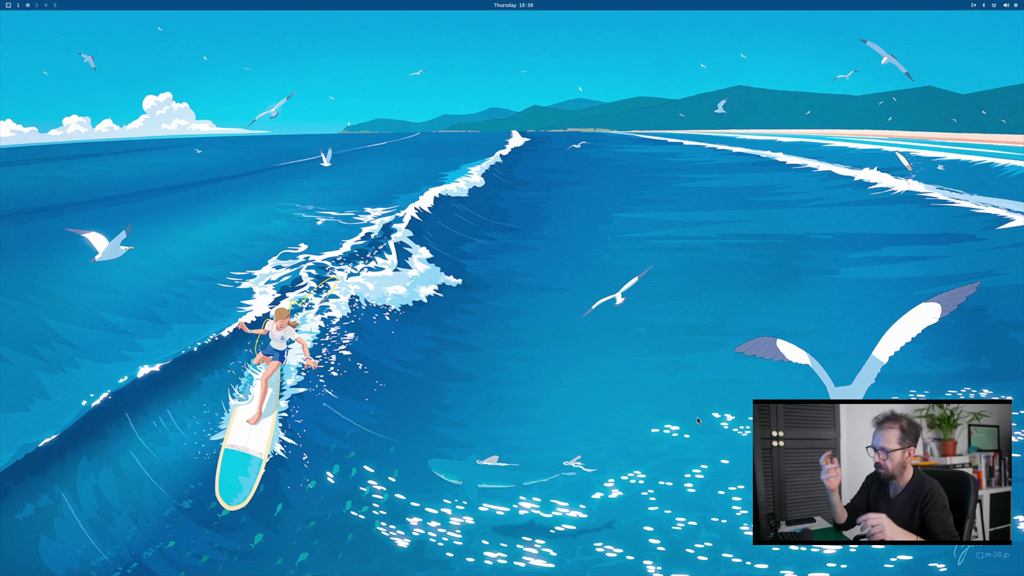
Step: Launch LibreOffice Writer from the app launcher and dismiss the Did you know? tip
{"action": "key", "text": "super+space"}
{"action": "type", "text": "l"}
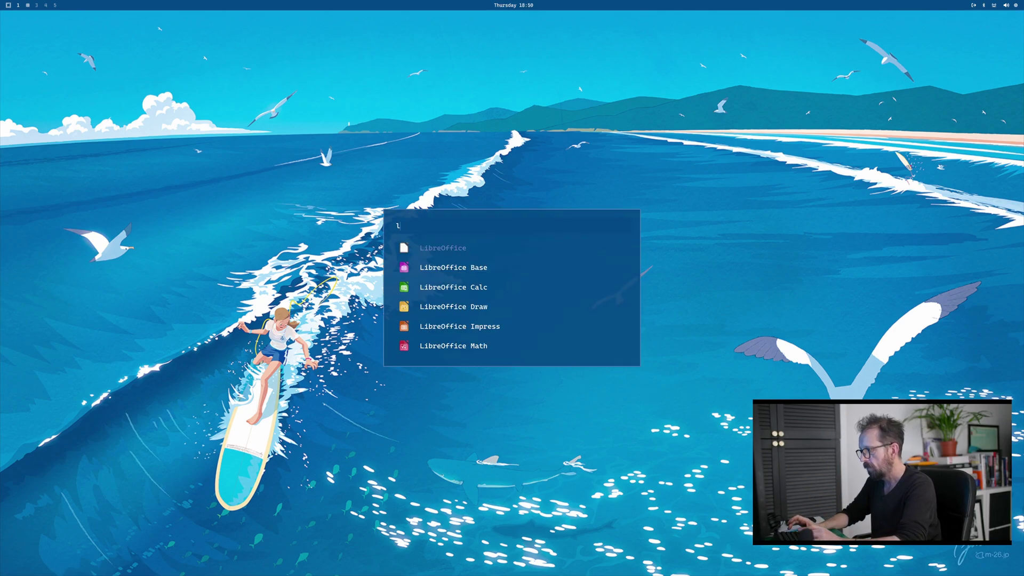
{"action": "key", "text": "Down"}
{"action": "key", "text": "Down"}
{"action": "key", "text": "Down"}
{"action": "key", "text": "Down"}
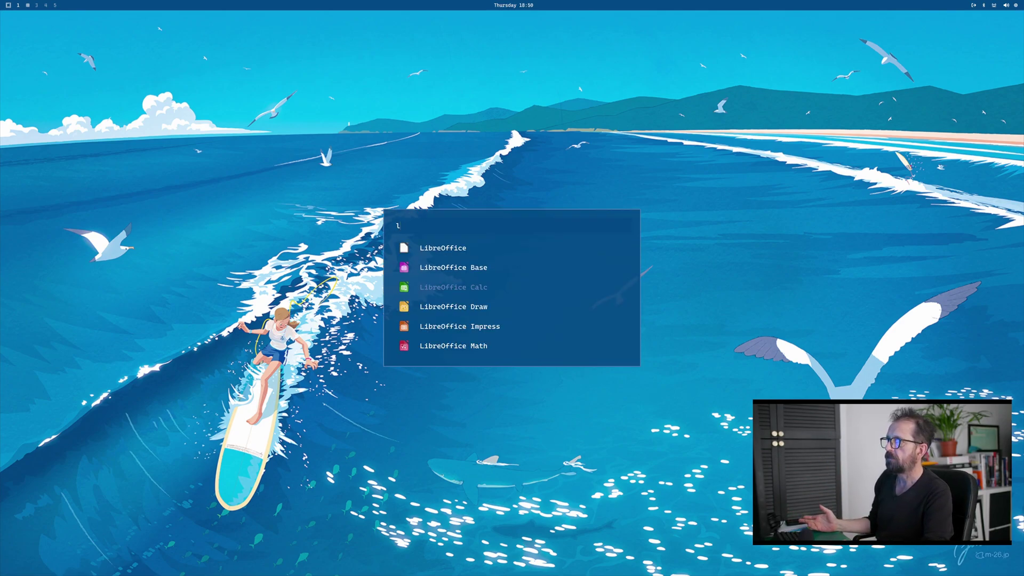
{"action": "key", "text": "Down"}
{"action": "key", "text": "Down"}
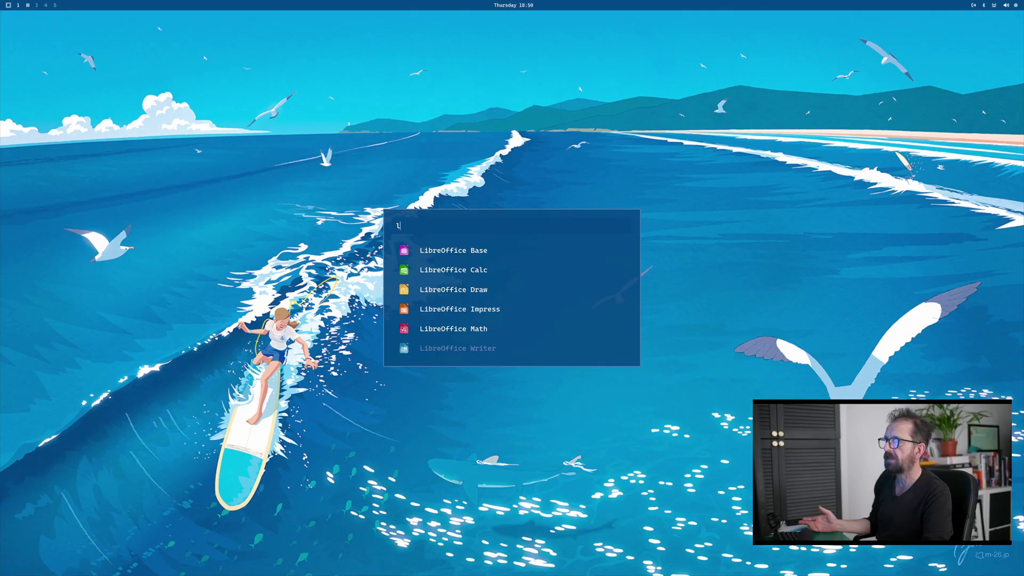
{"action": "key", "text": "Up"}
{"action": "key", "text": "Down"}
{"action": "key", "text": "Down"}
{"action": "key", "text": "Up"}
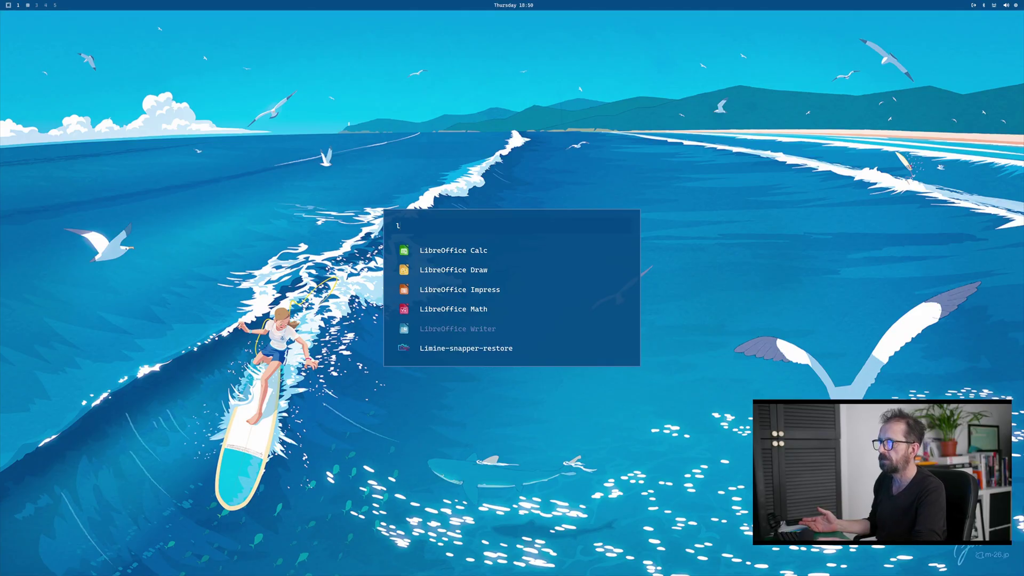
{"action": "key", "text": "Return"}
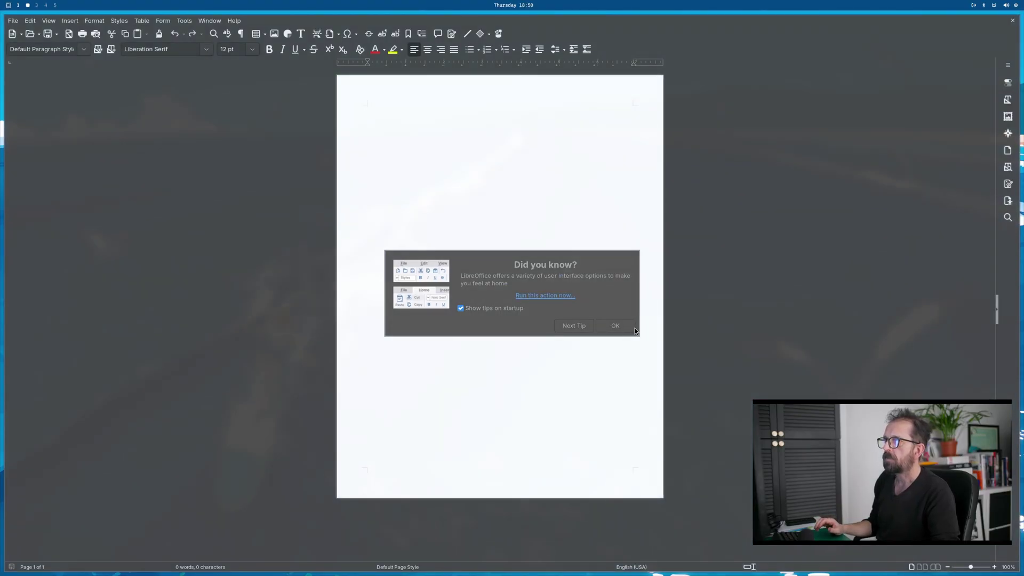
{"action": "left_click", "coordinate": [615, 325]}
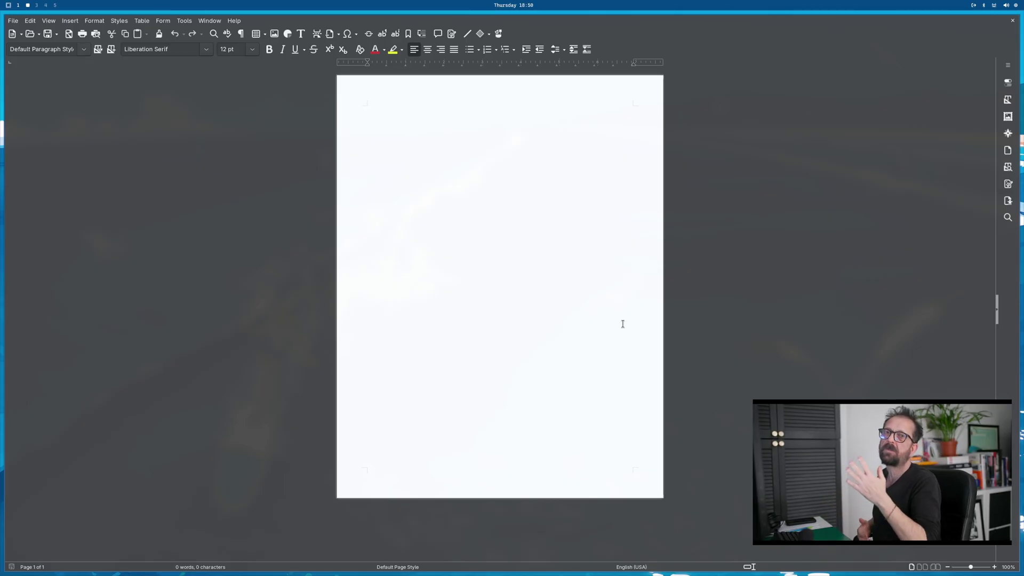
Step: Close Writer and launch COSMIC Store from the launcher
{"action": "key", "text": "super+w"}
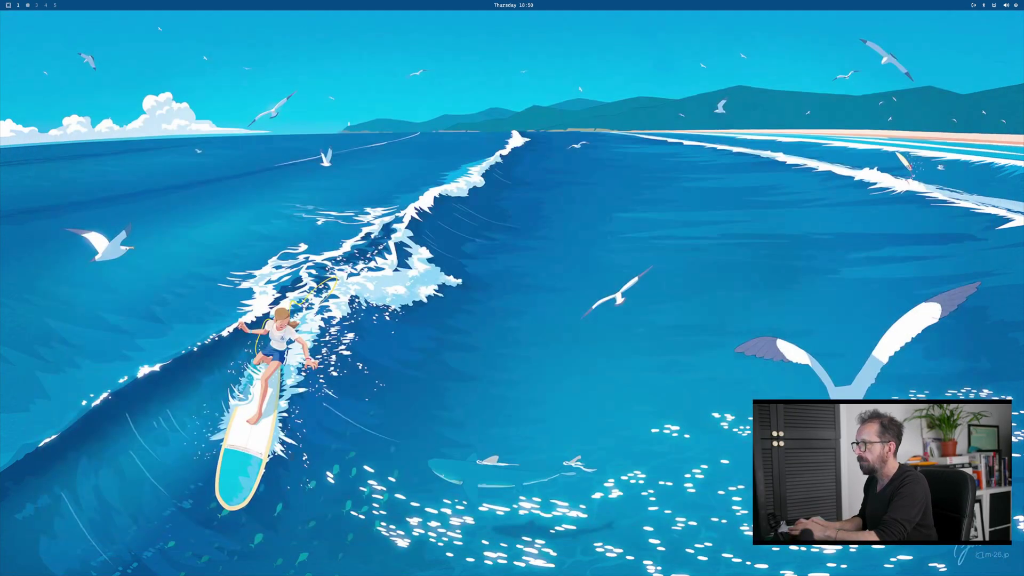
{"action": "key", "text": "super+space"}
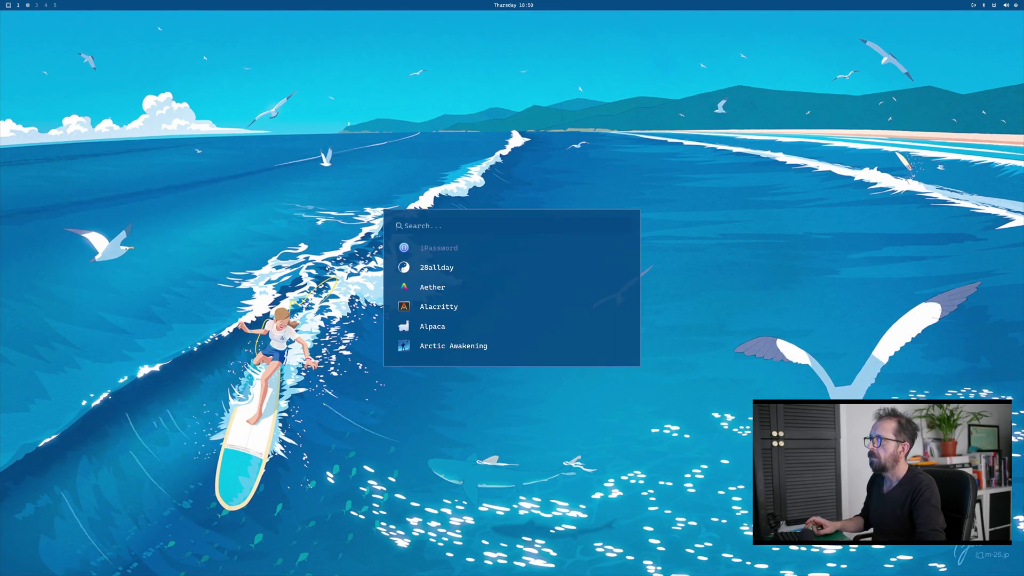
{"action": "type", "text": "co"}
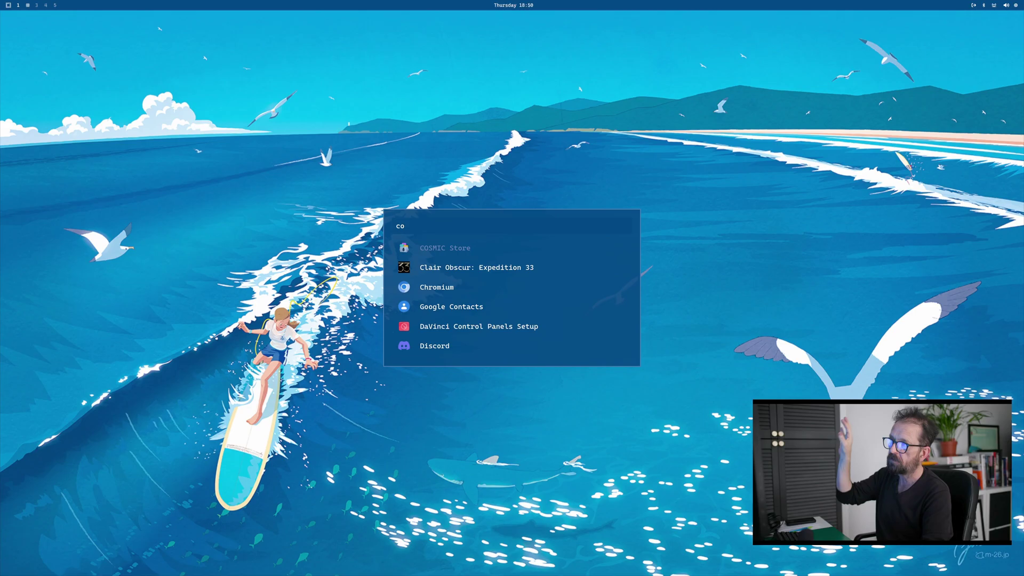
{"action": "key", "text": "Down"}
{"action": "key", "text": "Up"}
{"action": "key", "text": "Return"}
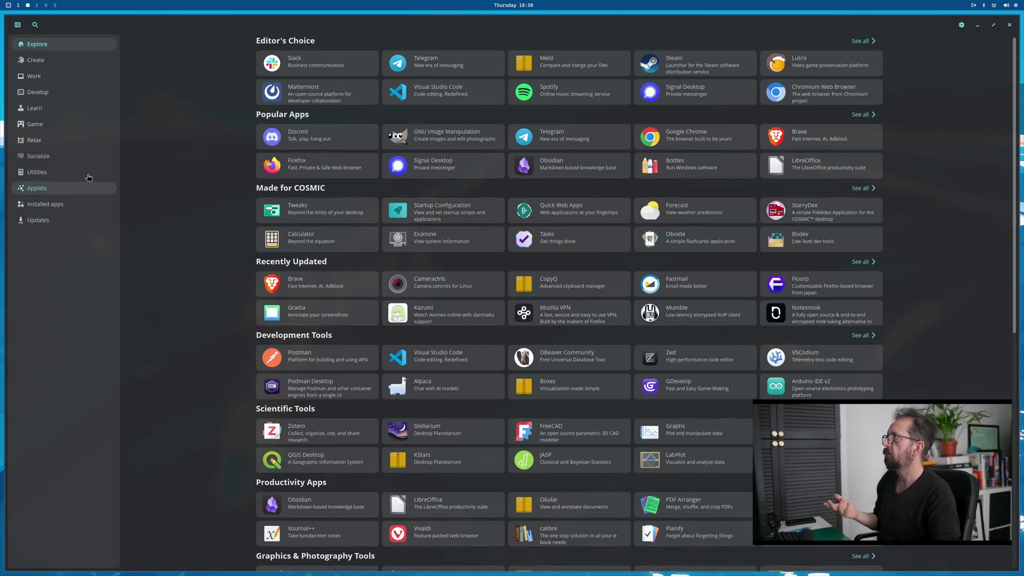
Step: Search the store for 'wps' and open the WPS Office details page
{"action": "left_click", "coordinate": [35, 25]}
{"action": "type", "text": "wps"}
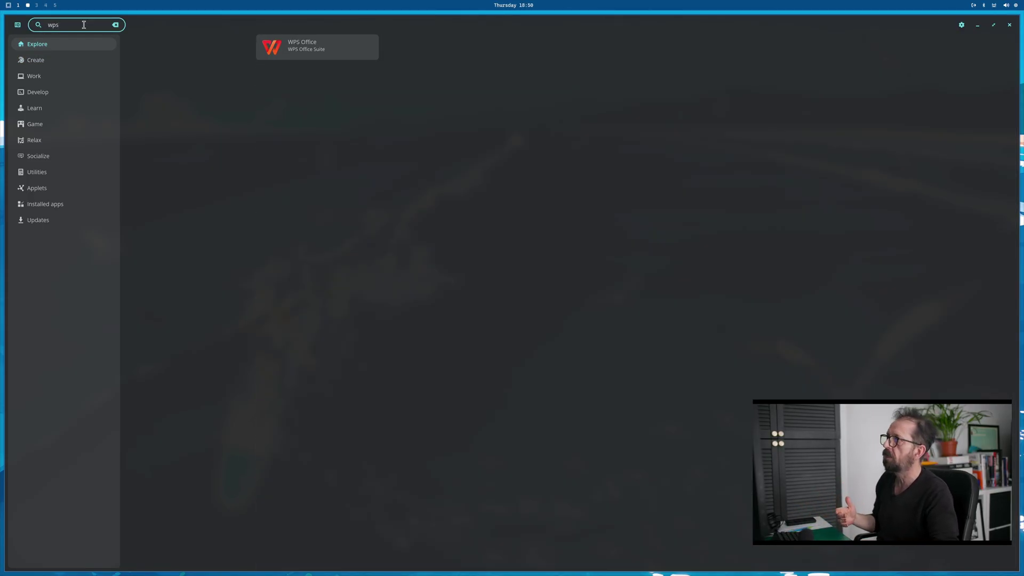
{"action": "left_click", "coordinate": [309, 52]}
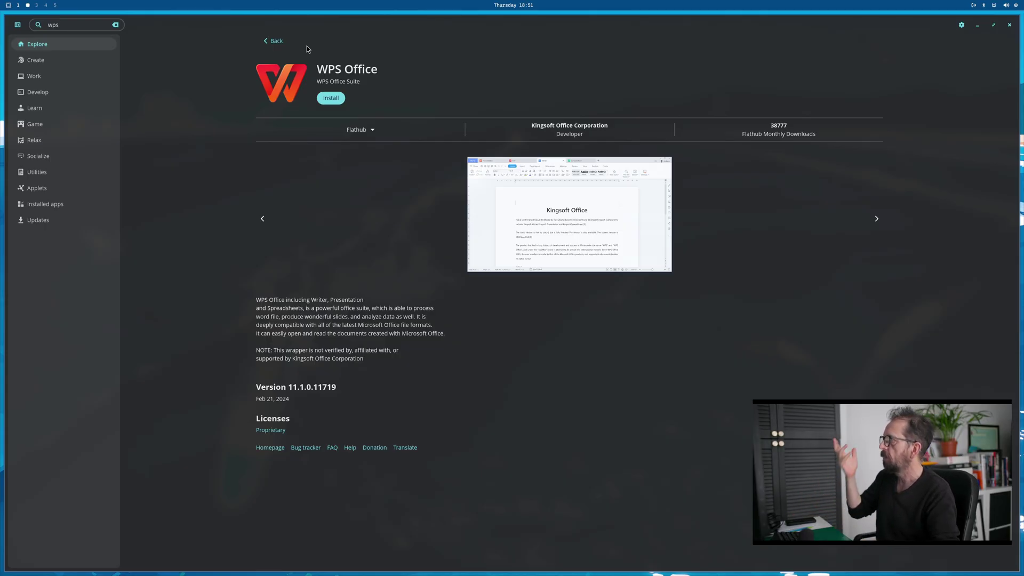
{"action": "left_click", "coordinate": [58, 25]}
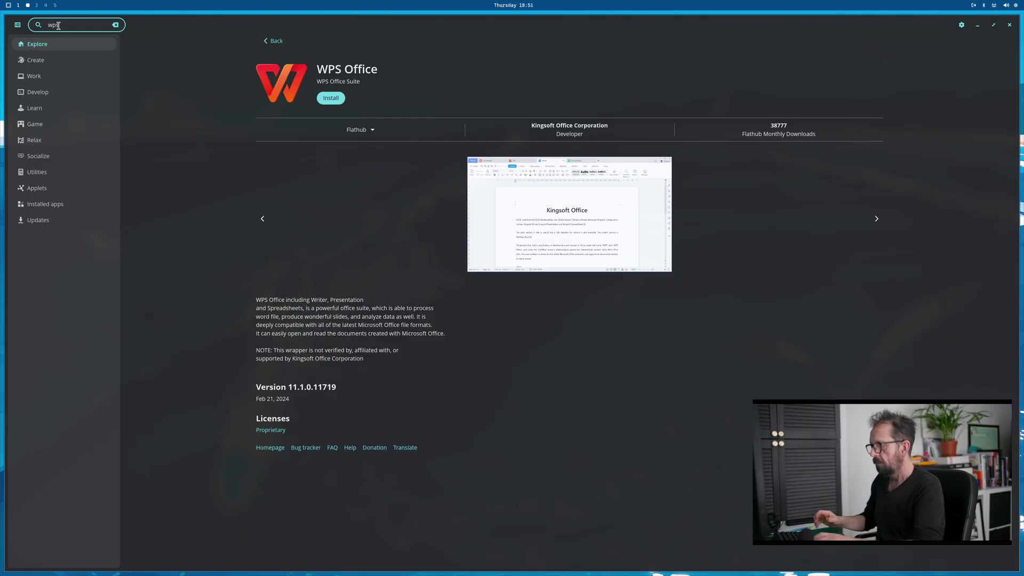
Step: Search 'thu', open the Thunderbird page and step through three of its screenshots
{"action": "key", "text": "BackSpace"}
{"action": "key", "text": "BackSpace"}
{"action": "type", "text": "li"}
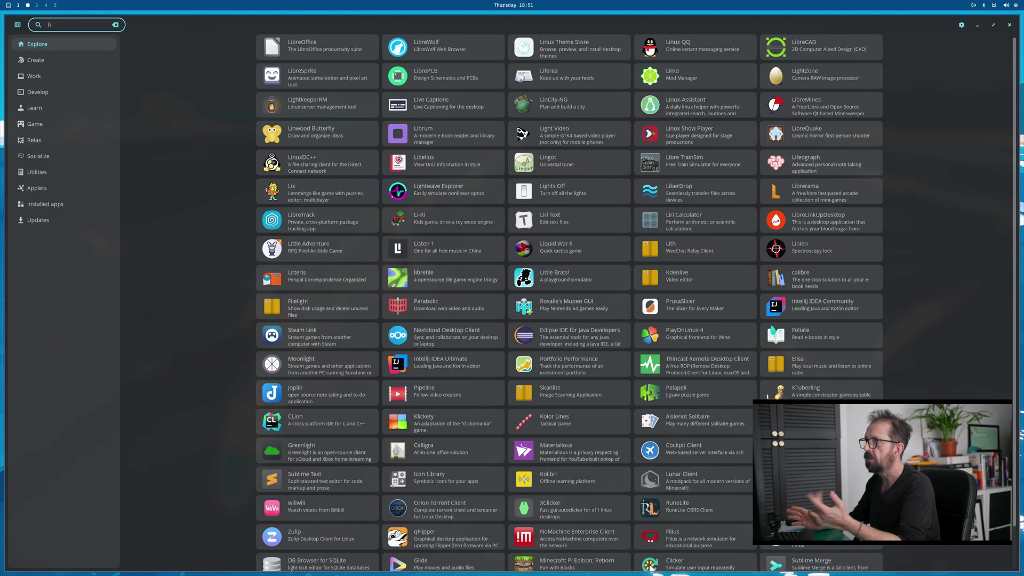
{"action": "type", "text": "br"}
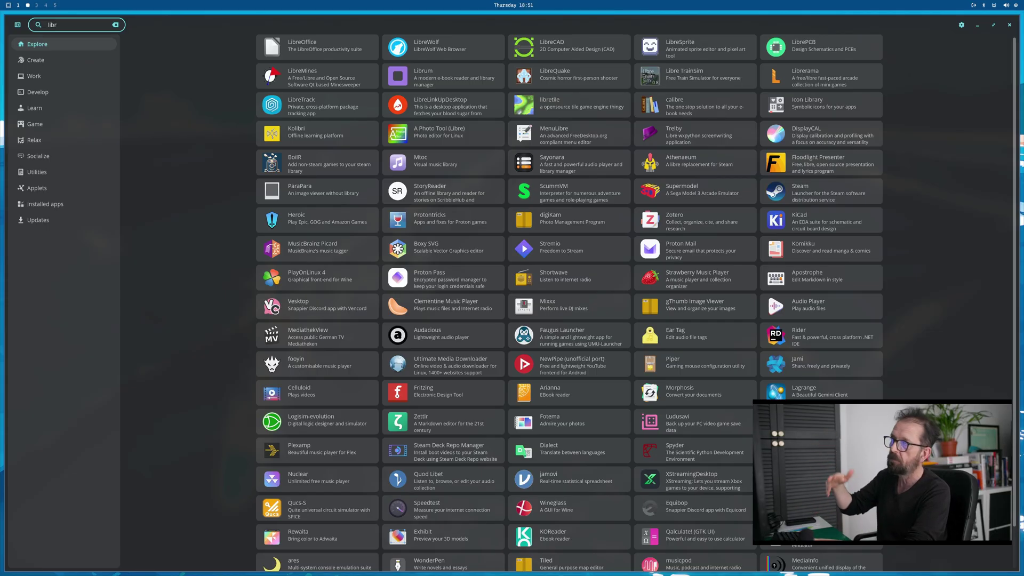
{"action": "key", "text": "BackSpace"}
{"action": "key", "text": "BackSpace"}
{"action": "key", "text": "BackSpace"}
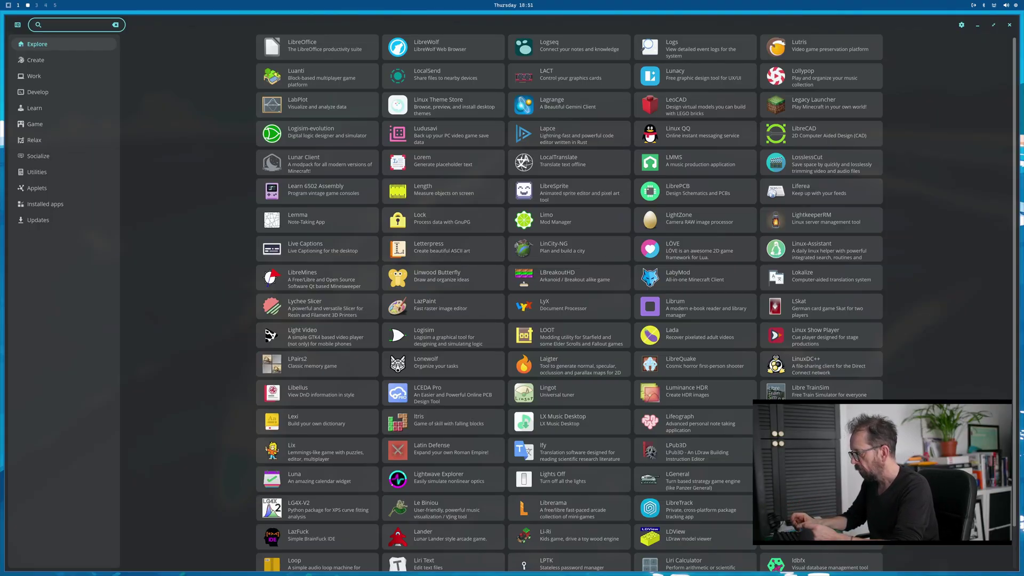
{"action": "type", "text": "thu"}
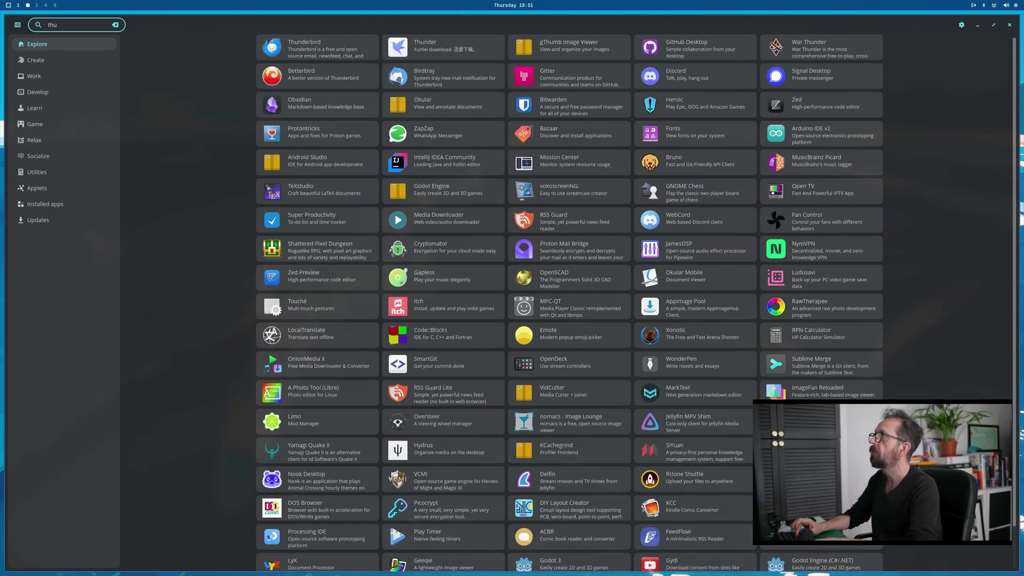
{"action": "left_click", "coordinate": [330, 51]}
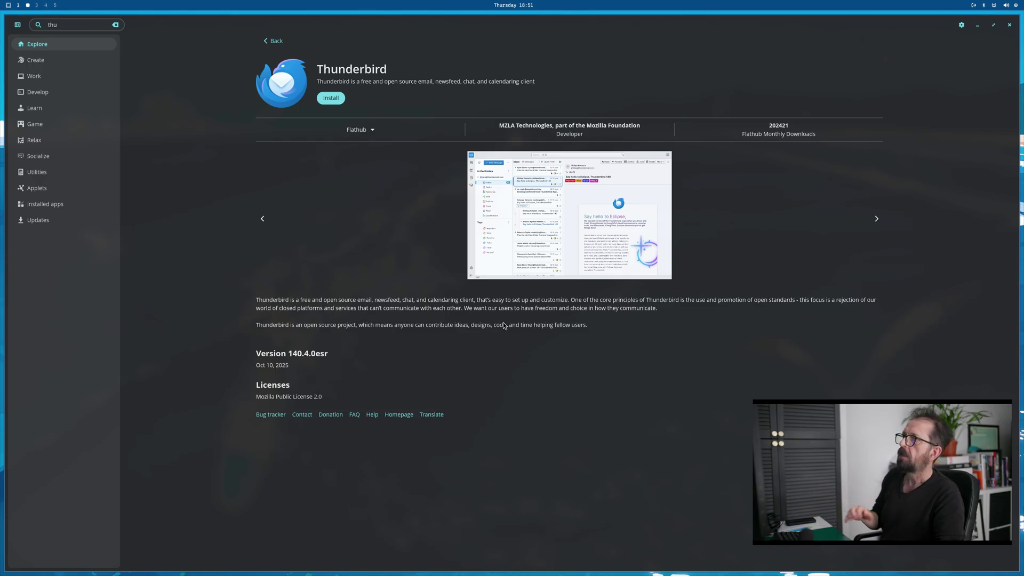
{"action": "left_click", "coordinate": [874, 219]}
{"action": "left_click", "coordinate": [875, 220]}
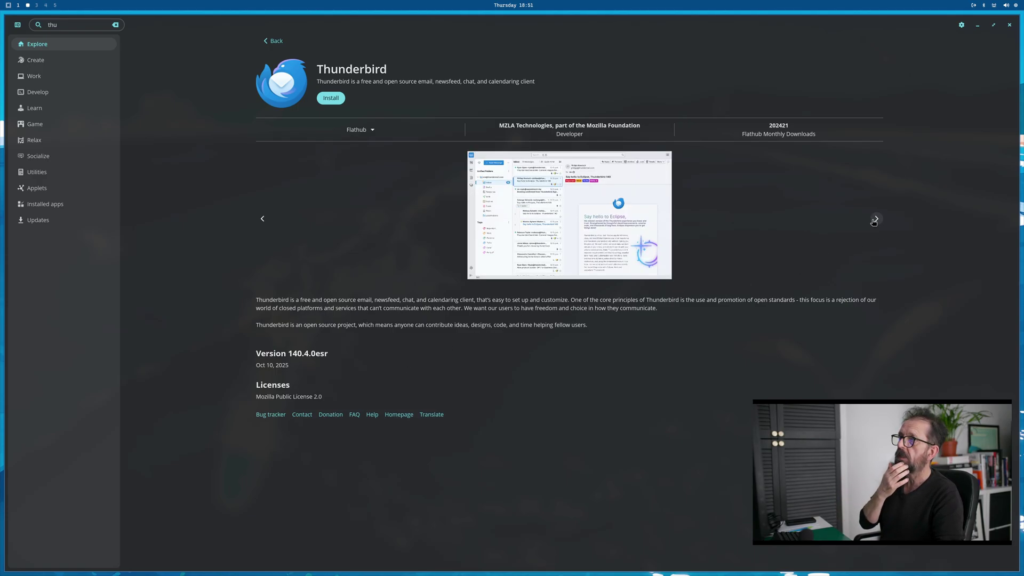
{"action": "left_click", "coordinate": [875, 219]}
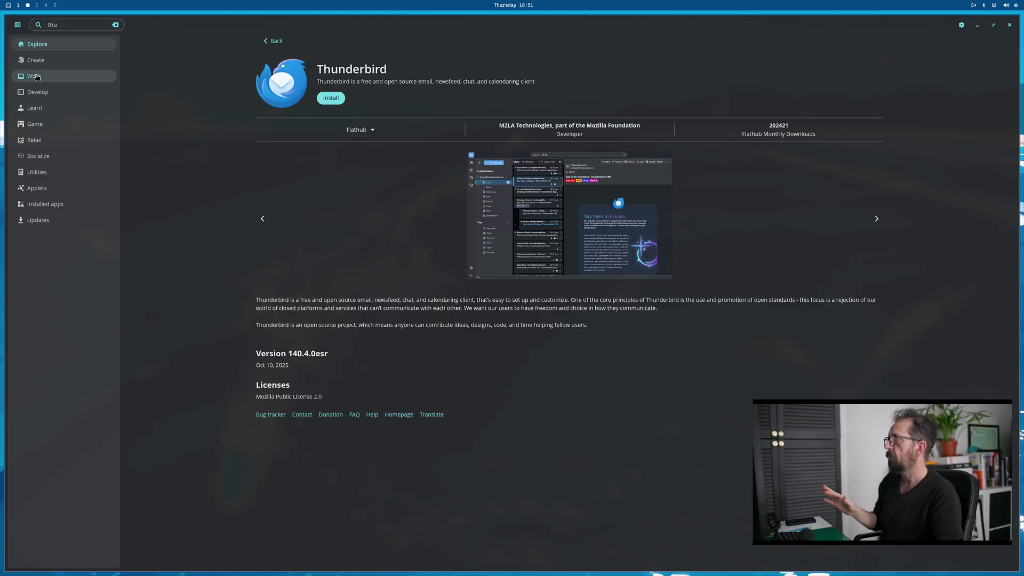
Step: Replace the search with 'mail' to list email apps, then close COSMIC Store
{"action": "left_click", "coordinate": [70, 25]}
{"action": "key", "text": "ctrl+a"}
{"action": "type", "text": "ma"}
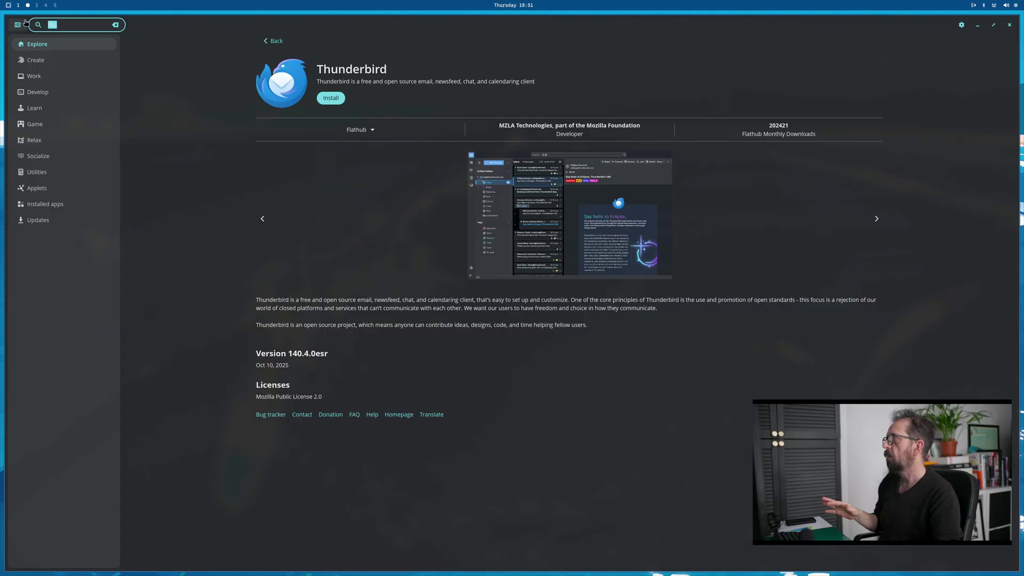
{"action": "type", "text": "il"}
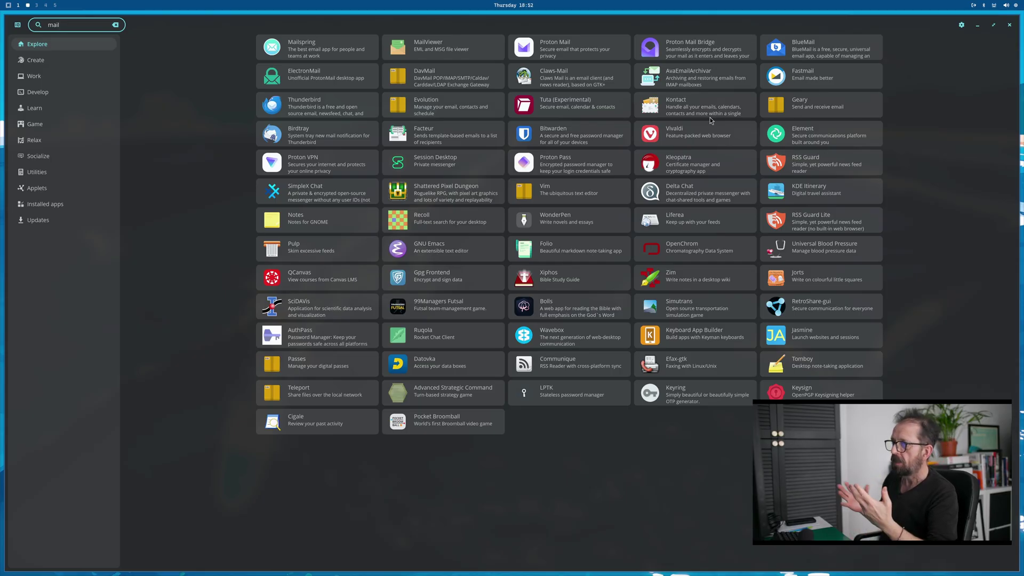
{"action": "key", "text": "super+q"}
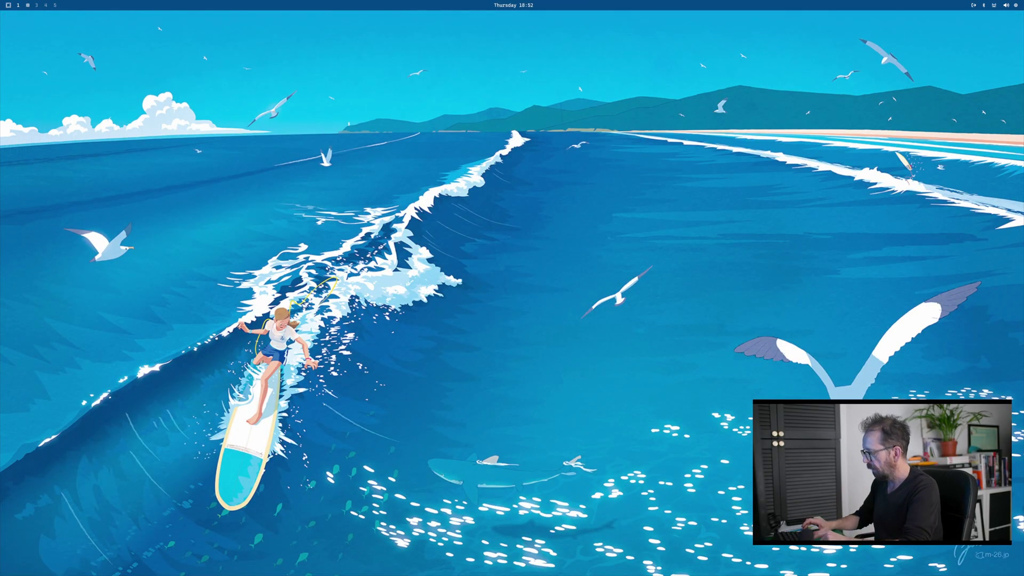
{"action": "key", "text": "super+alt+space"}
{"action": "type", "text": "i"}
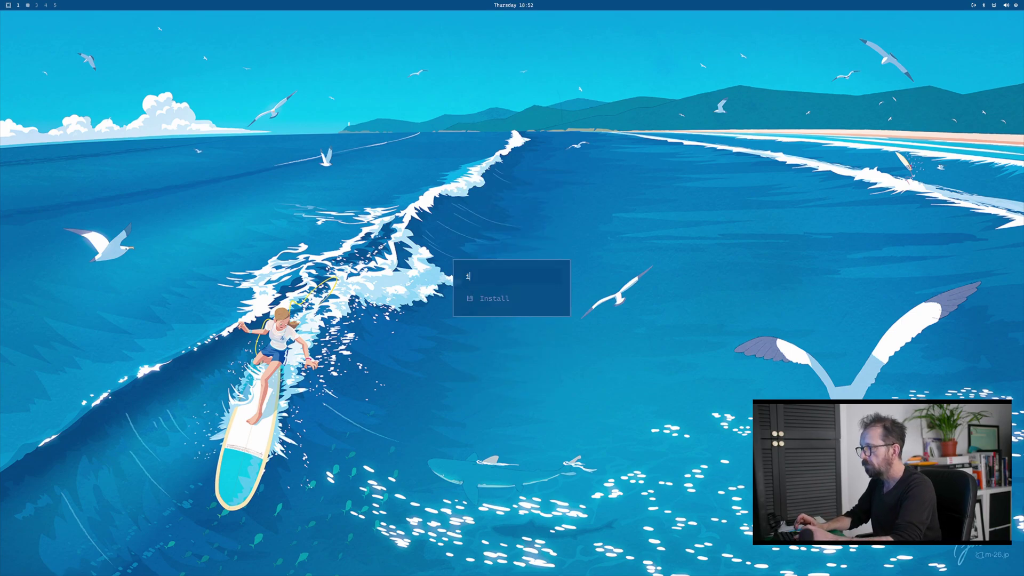
{"action": "key", "text": "Return"}
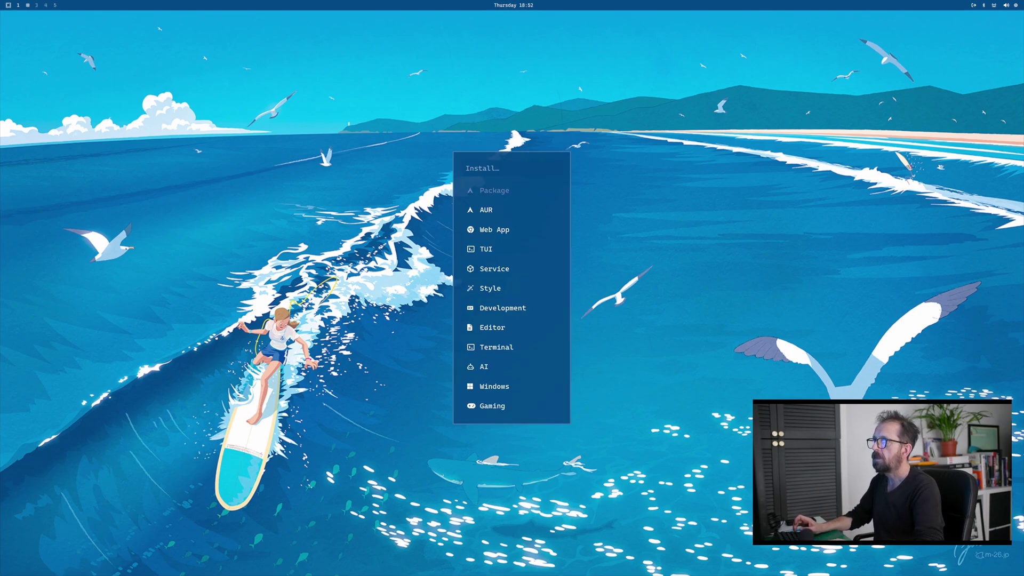
{"action": "key", "text": "Down"}
{"action": "key", "text": "Return"}
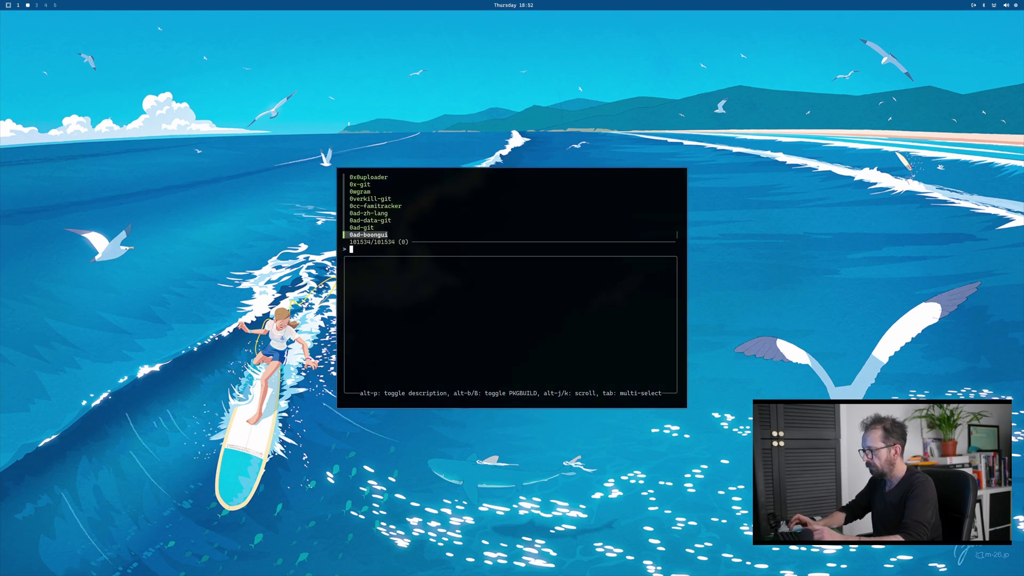
{"action": "type", "text": "thurde"}
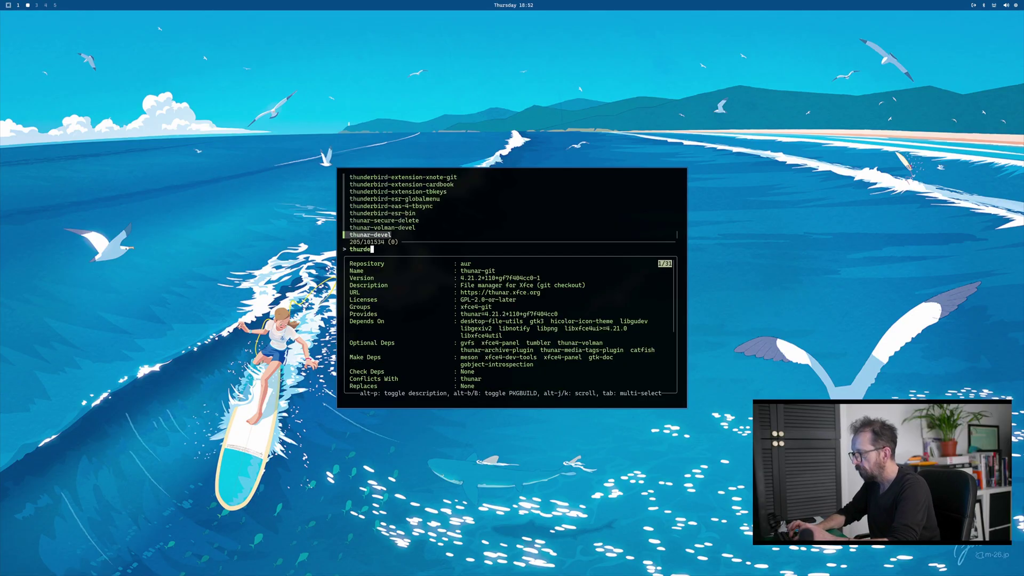
{"action": "type", "text": "r"}
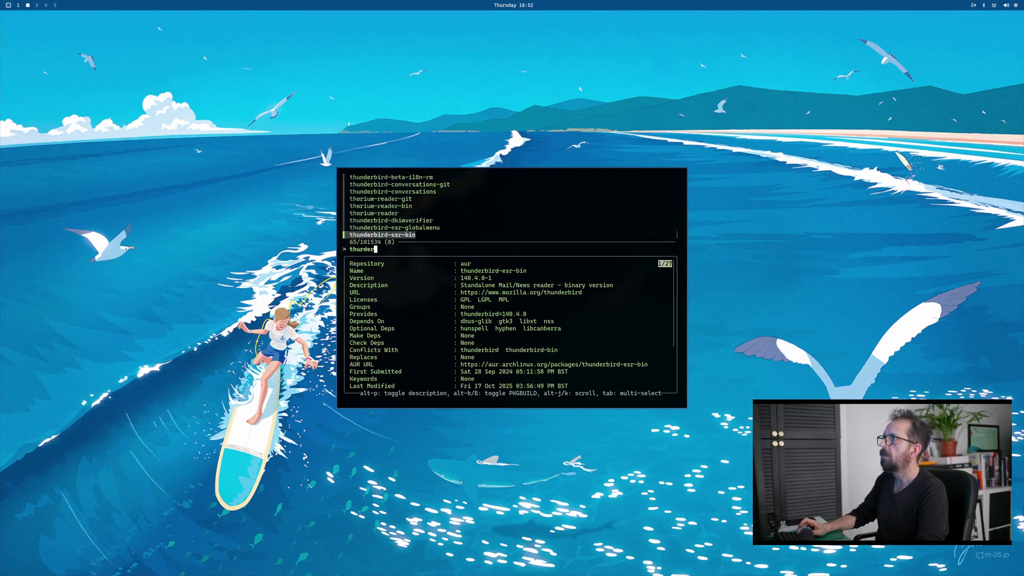
{"action": "key", "text": "BackSpace"}
{"action": "key", "text": "BackSpace"}
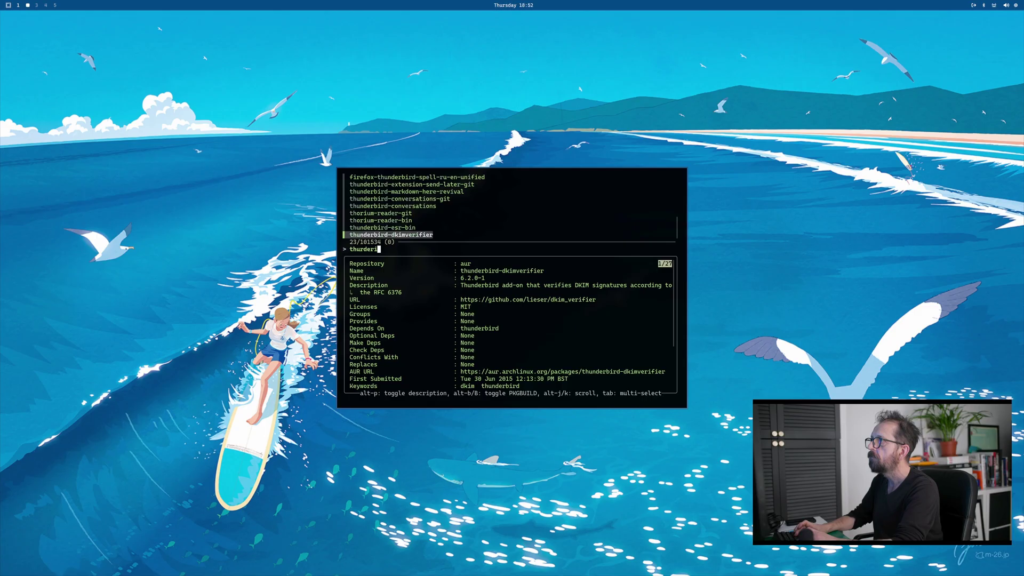
{"action": "type", "text": "r"}
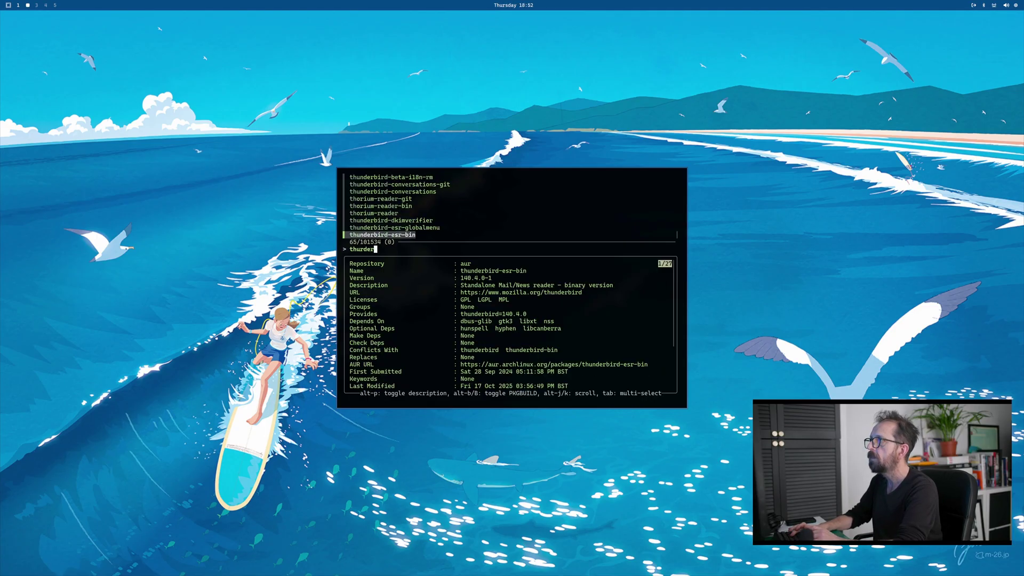
{"action": "key", "text": "BackSpace"}
{"action": "key", "text": "BackSpace"}
{"action": "key", "text": "BackSpace"}
{"action": "key", "text": "BackSpace"}
{"action": "key", "text": "BackSpace"}
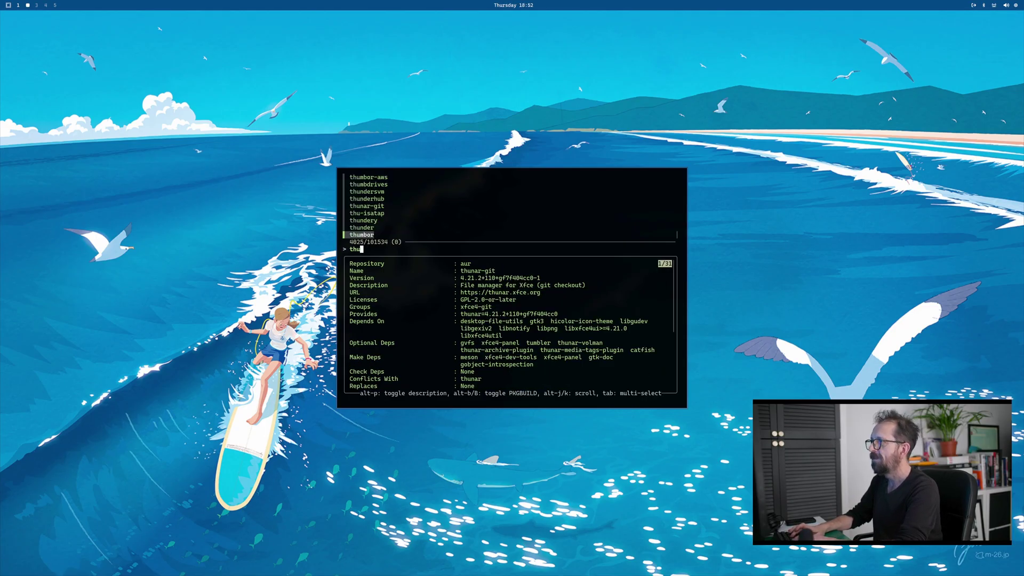
{"action": "type", "text": "urde"}
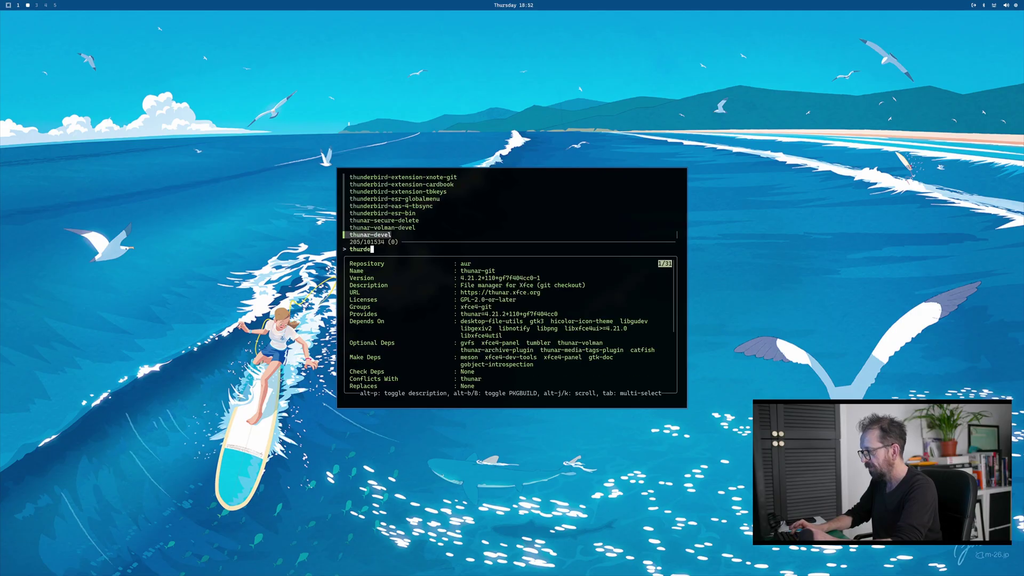
{"action": "type", "text": "rbi"}
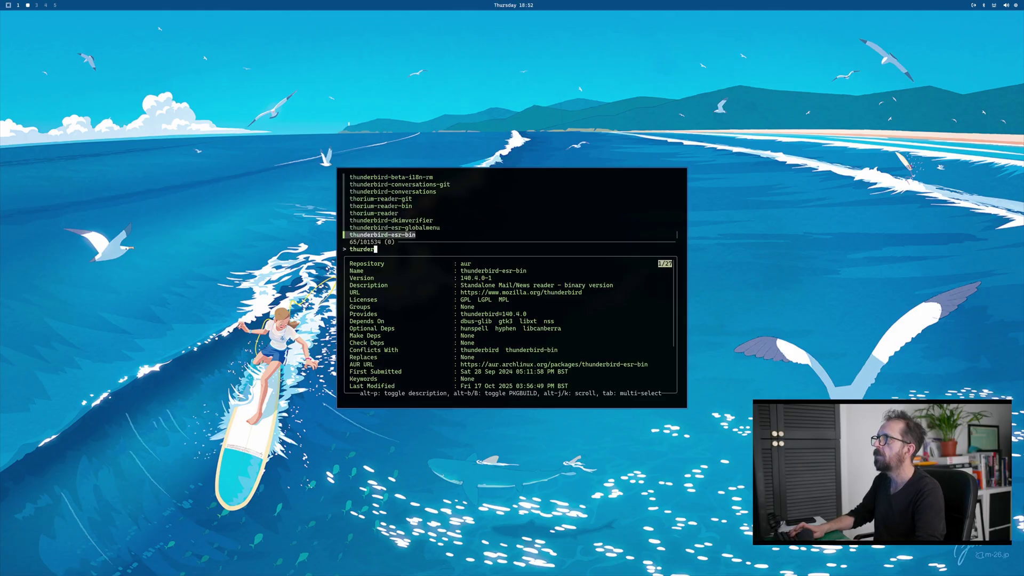
{"action": "key", "text": "Up"}
{"action": "key", "text": "Up"}
{"action": "key", "text": "Up"}
{"action": "key", "text": "Up"}
{"action": "key", "text": "Up"}
{"action": "key", "text": "Up"}
{"action": "key", "text": "Up"}
{"action": "key", "text": "Up"}
{"action": "key", "text": "Up"}
{"action": "key", "text": "Up"}
{"action": "key", "text": "Up"}
{"action": "key", "text": "Up"}
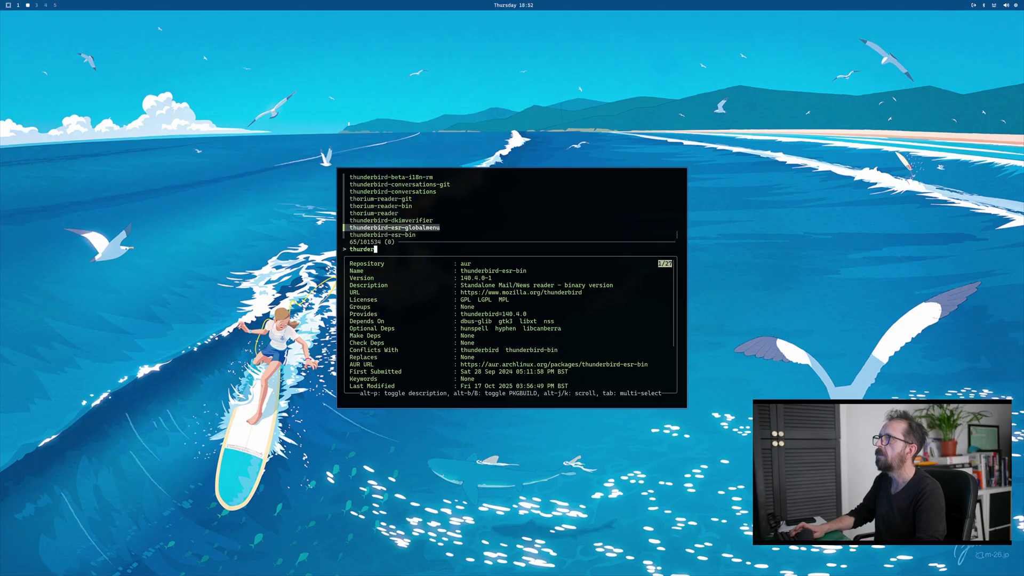
{"action": "key", "text": "Up"}
{"action": "key", "text": "Up"}
{"action": "key", "text": "Up"}
{"action": "key", "text": "Up"}
{"action": "key", "text": "Up"}
{"action": "key", "text": "Up"}
{"action": "key", "text": "Up"}
{"action": "key", "text": "Up"}
{"action": "key", "text": "Up"}
{"action": "key", "text": "Up"}
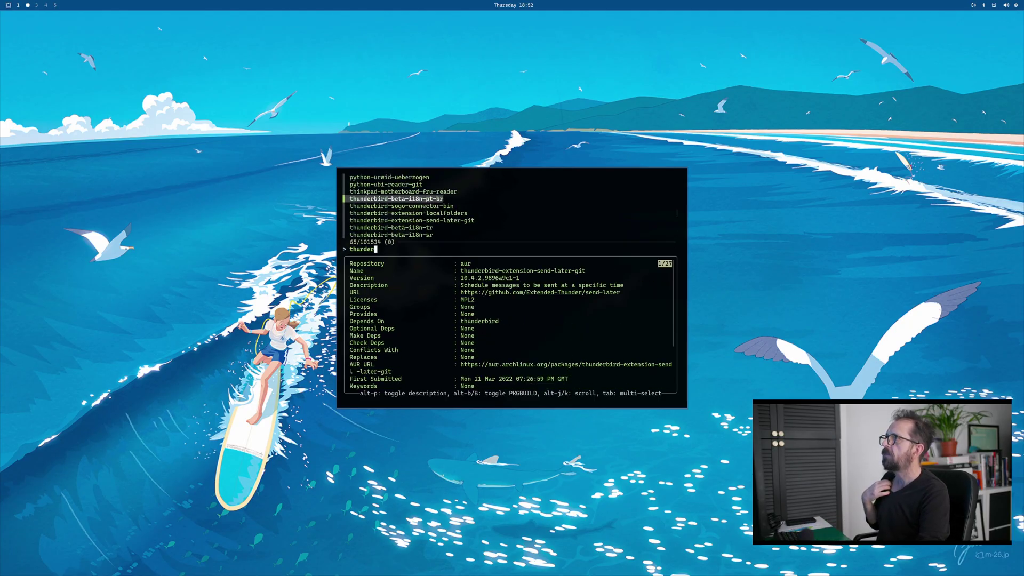
{"action": "key", "text": "Down"}
{"action": "key", "text": "Down"}
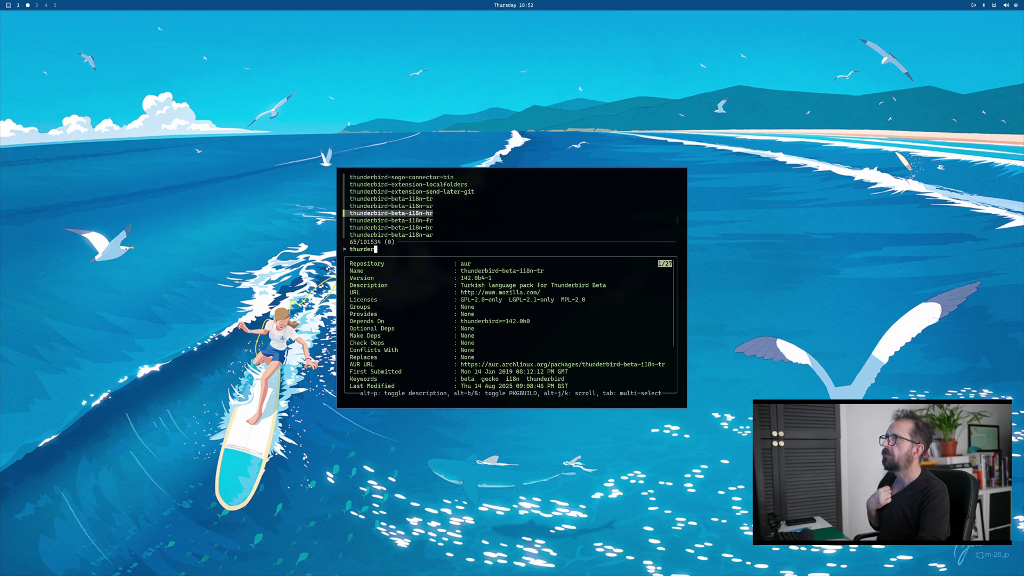
{"action": "key", "text": "Down"}
{"action": "key", "text": "Down"}
{"action": "key", "text": "Down"}
{"action": "key", "text": "Down"}
{"action": "key", "text": "Down"}
{"action": "key", "text": "Down"}
{"action": "key", "text": "Down"}
{"action": "key", "text": "Down"}
{"action": "key", "text": "Down"}
{"action": "key", "text": "Down"}
{"action": "key", "text": "Down"}
{"action": "key", "text": "Down"}
{"action": "key", "text": "Down"}
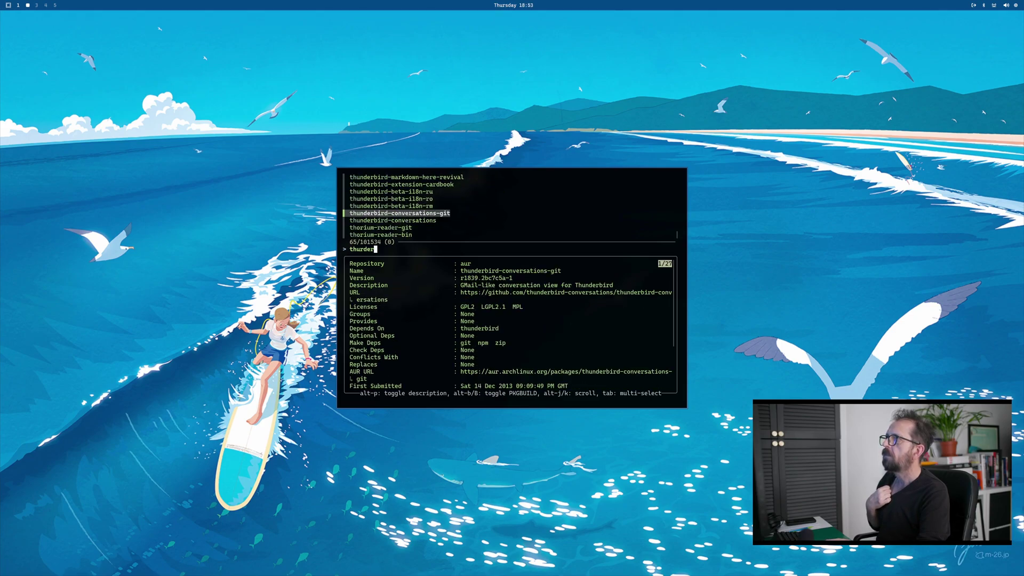
{"action": "key", "text": "Down"}
{"action": "key", "text": "Down"}
{"action": "key", "text": "Down"}
{"action": "key", "text": "Down"}
{"action": "key", "text": "Down"}
{"action": "key", "text": "Down"}
{"action": "key", "text": "Down"}
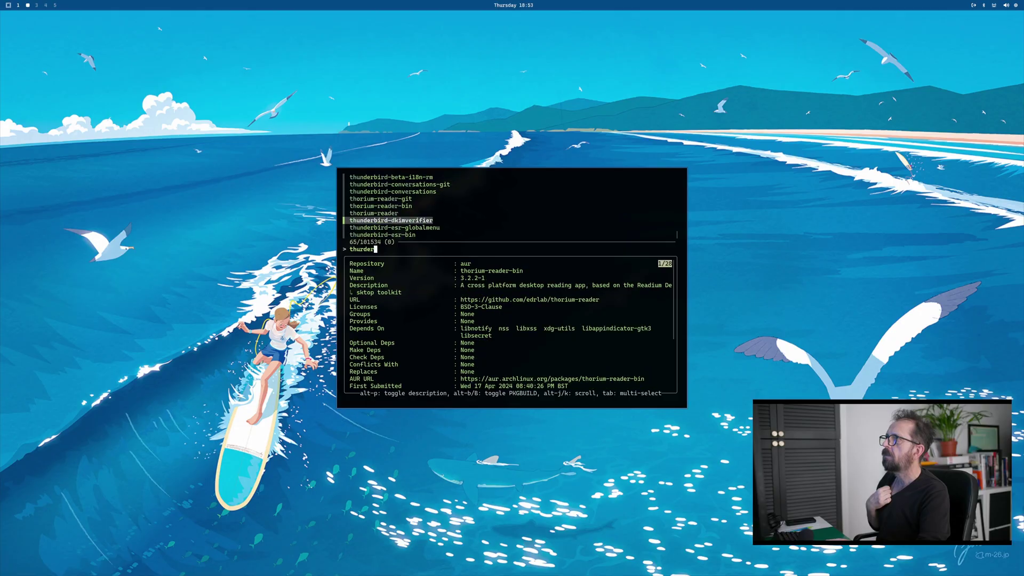
{"action": "key", "text": "Up"}
{"action": "key", "text": "Up"}
{"action": "key", "text": "Up"}
{"action": "key", "text": "Up"}
{"action": "key", "text": "Up"}
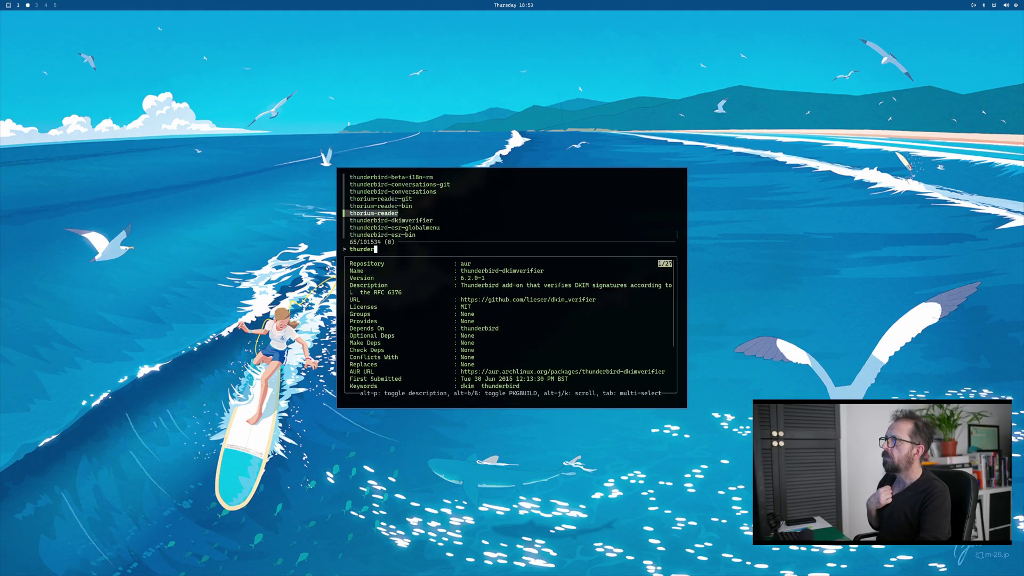
{"action": "key", "text": "Down"}
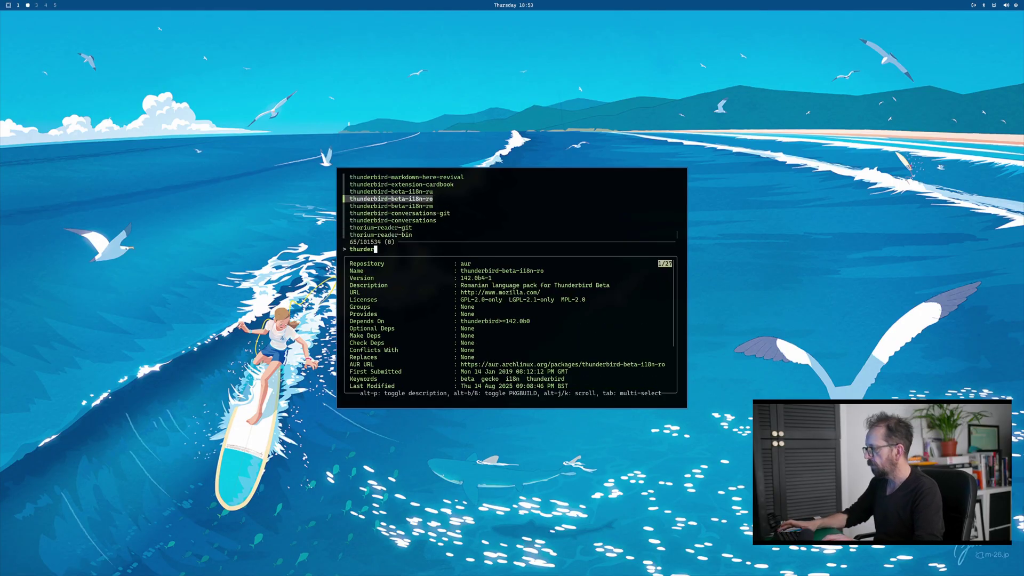
{"action": "key", "text": "Escape"}
Step: Browse the system menu's Remove options for 'thun' and close the package installer
{"action": "key", "text": "super+alt+space"}
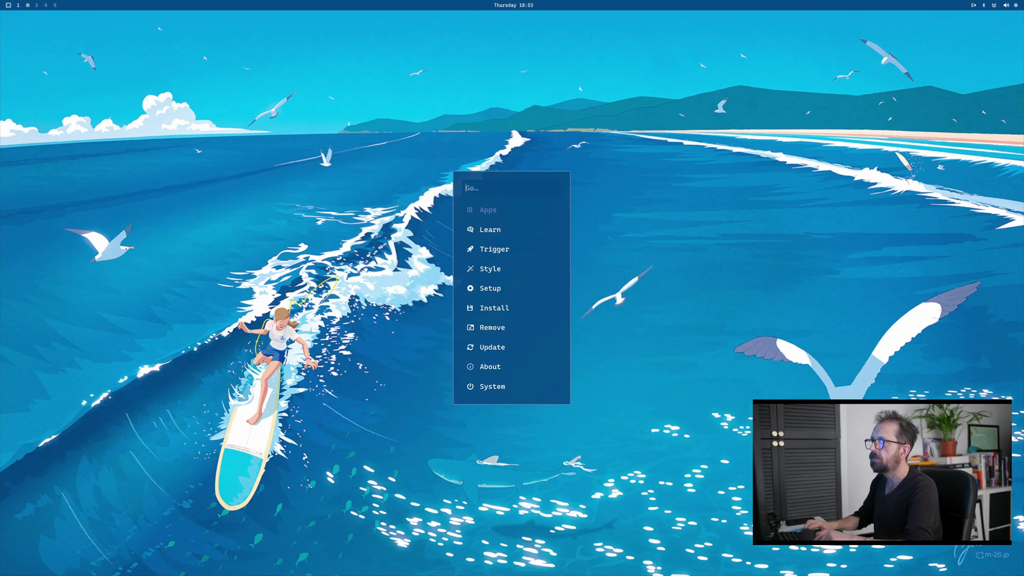
{"action": "type", "text": "r"}
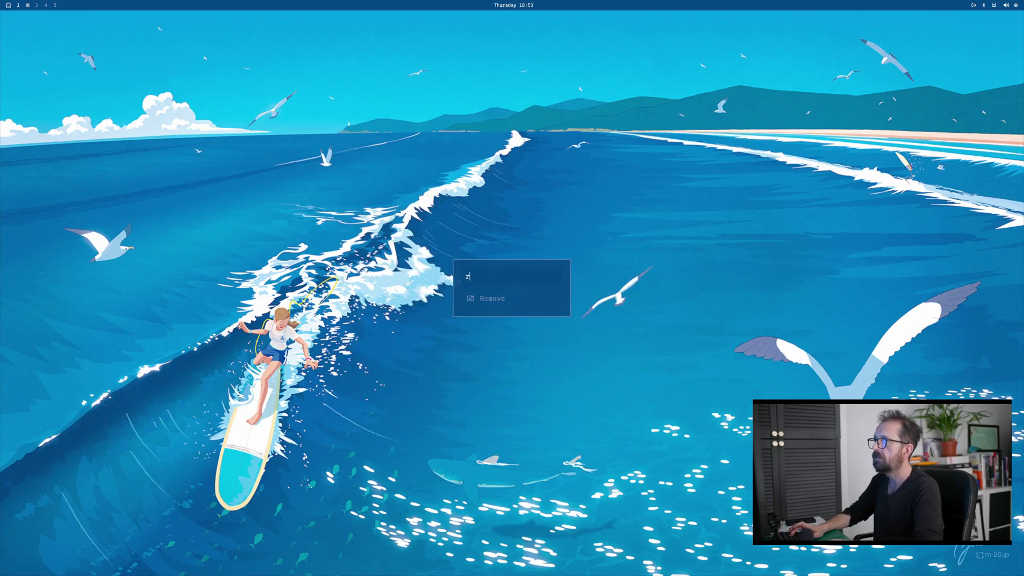
{"action": "key", "text": "Return"}
{"action": "key", "text": "Return"}
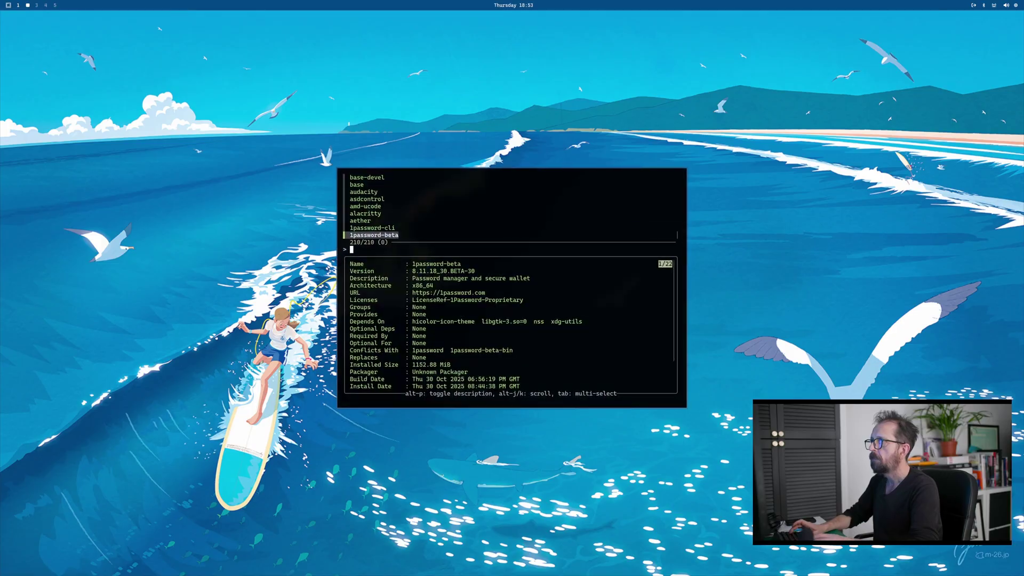
{"action": "type", "text": "thu"}
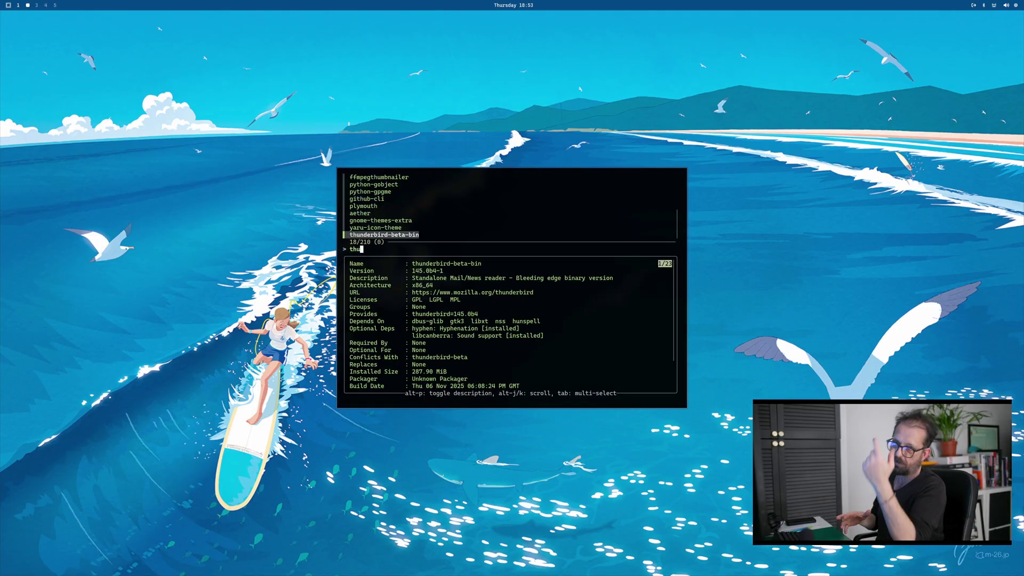
{"action": "type", "text": "n"}
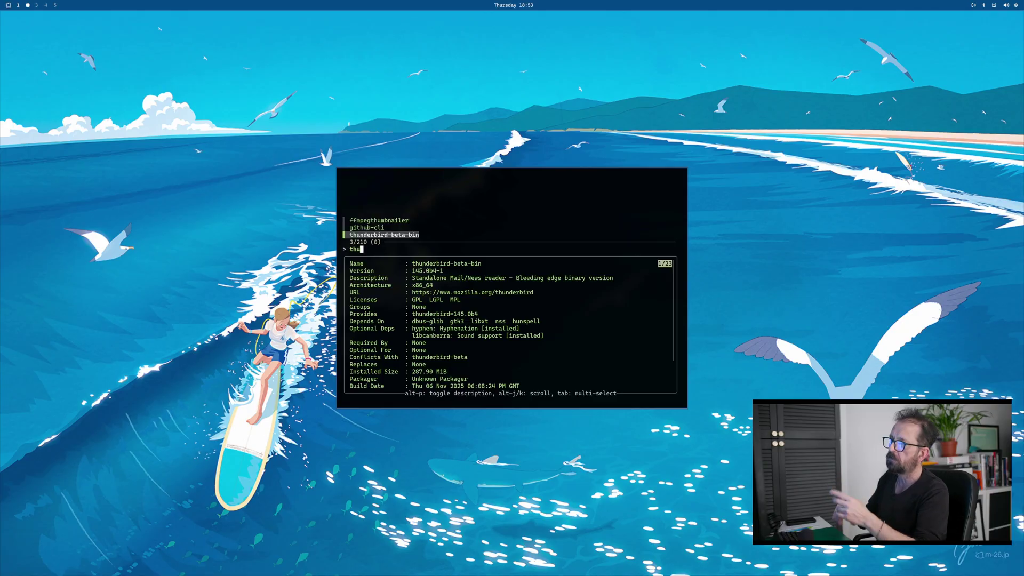
{"action": "key", "text": "Return"}
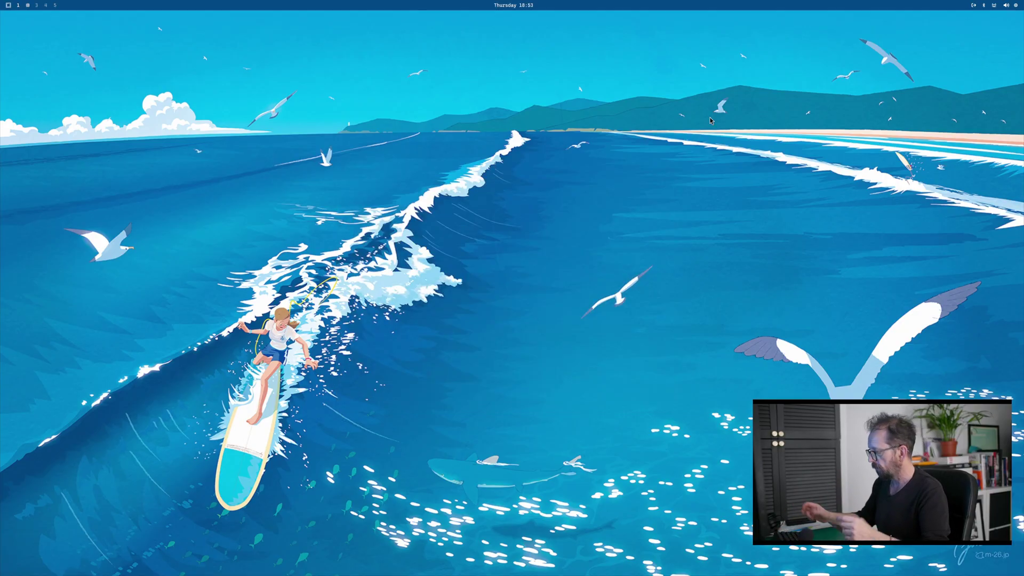
Step: Launch Thunderbird (Bleeding edge) from the app launcher using 'th'
{"action": "key", "text": "super+space"}
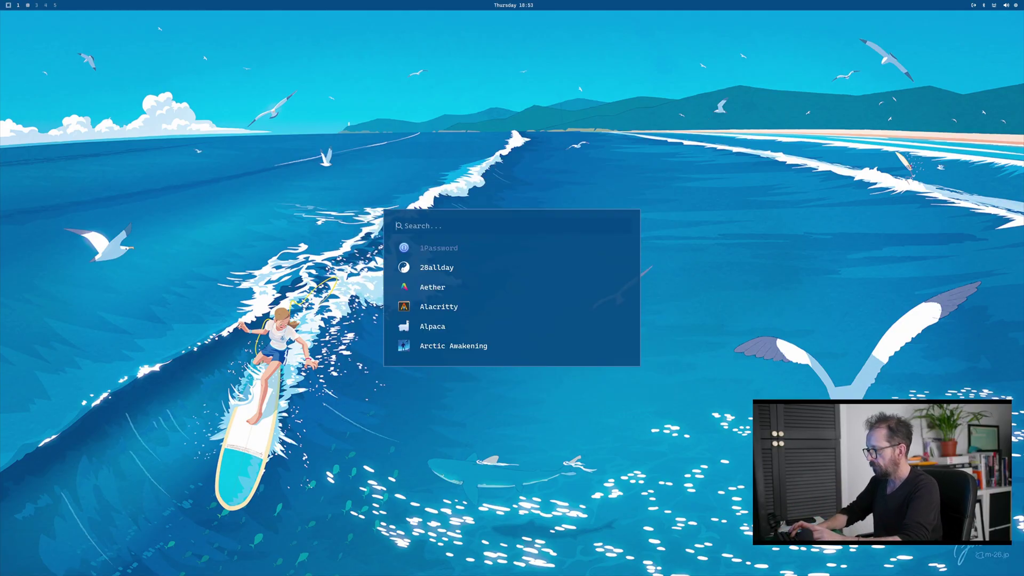
{"action": "type", "text": "th"}
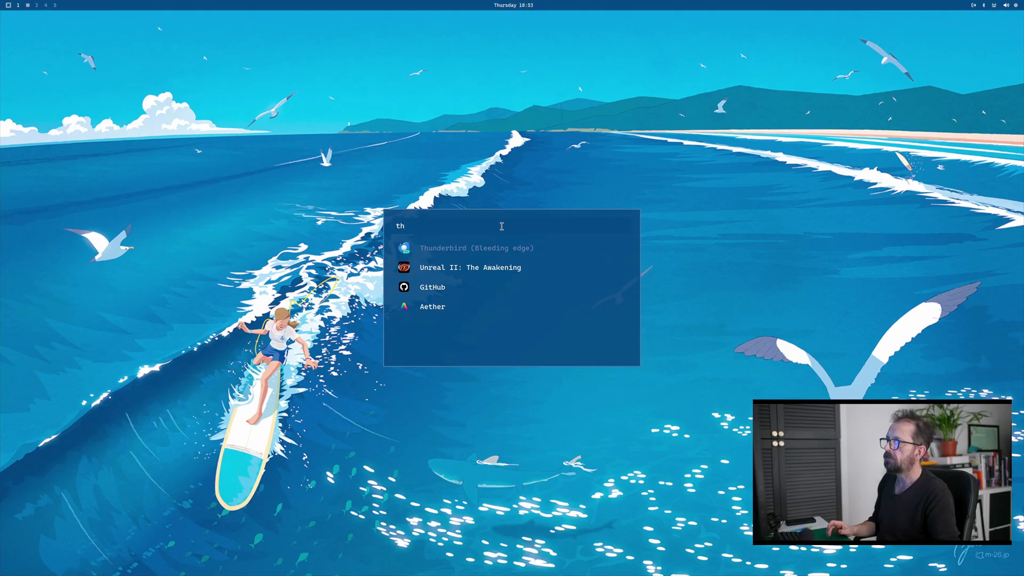
{"action": "key", "text": "Return"}
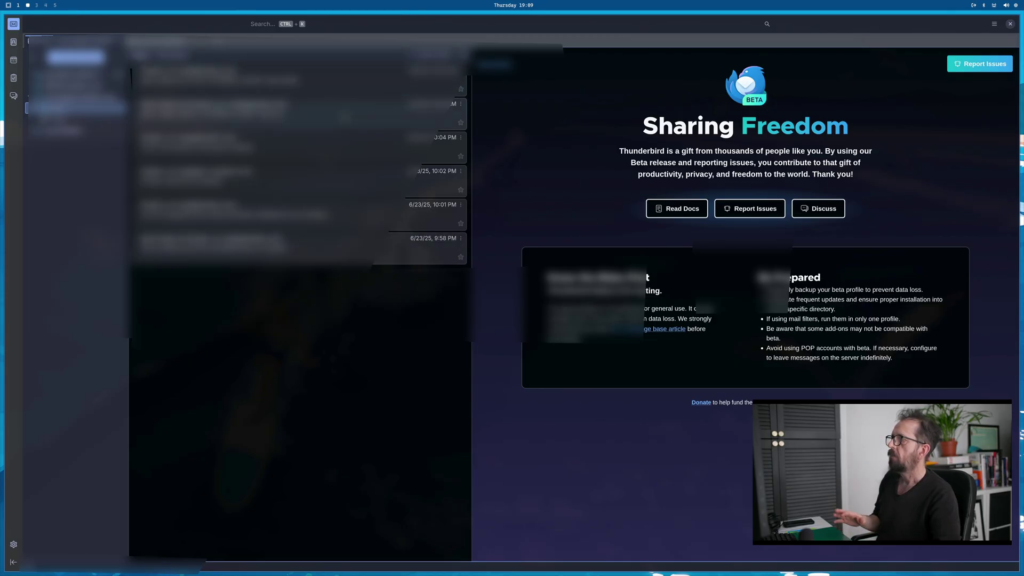
Step: Open the Dropbox email, then start a new Email account from the application menu
{"action": "left_click", "coordinate": [299, 147]}
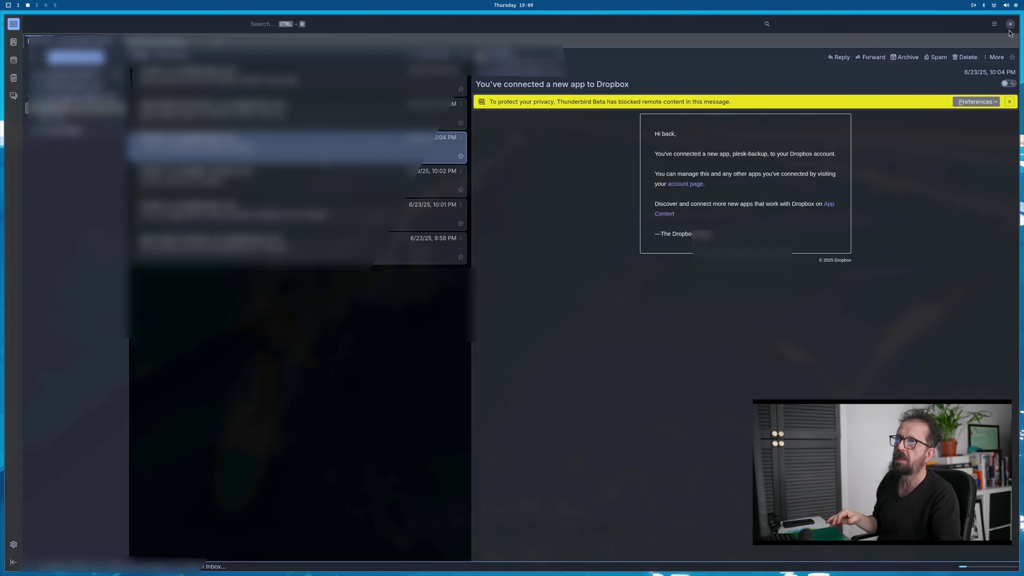
{"action": "left_click", "coordinate": [993, 24]}
{"action": "left_click", "coordinate": [978, 39]}
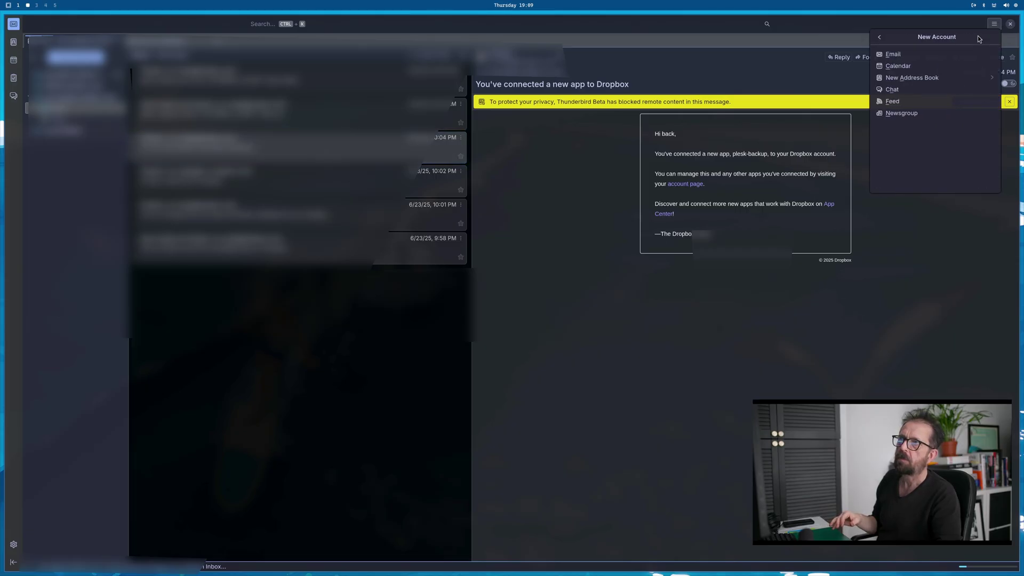
{"action": "left_click", "coordinate": [979, 54]}
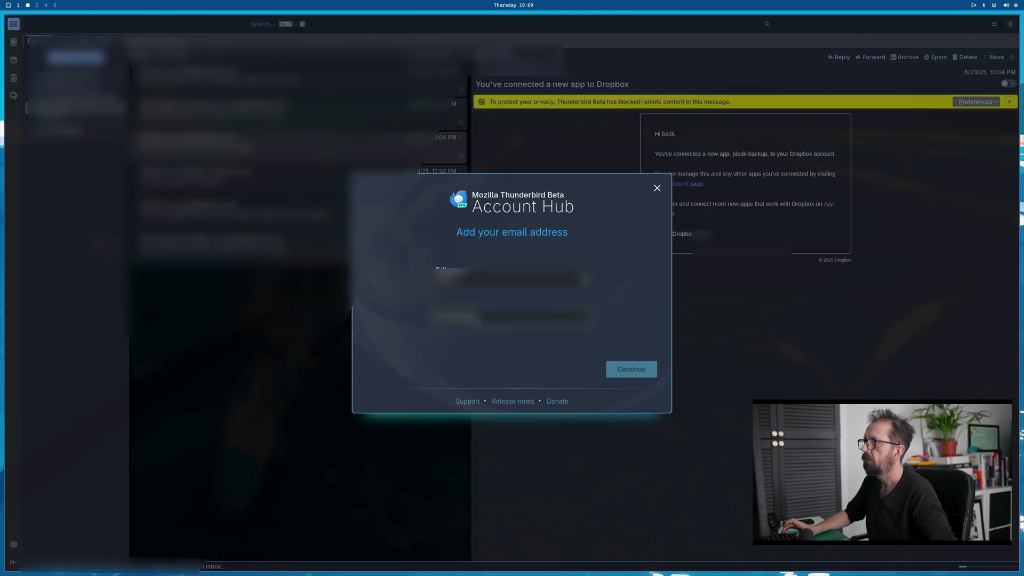
Step: Enter the mailbox's full name and e-mail address in Account Hub
{"action": "key", "text": "Tab"}
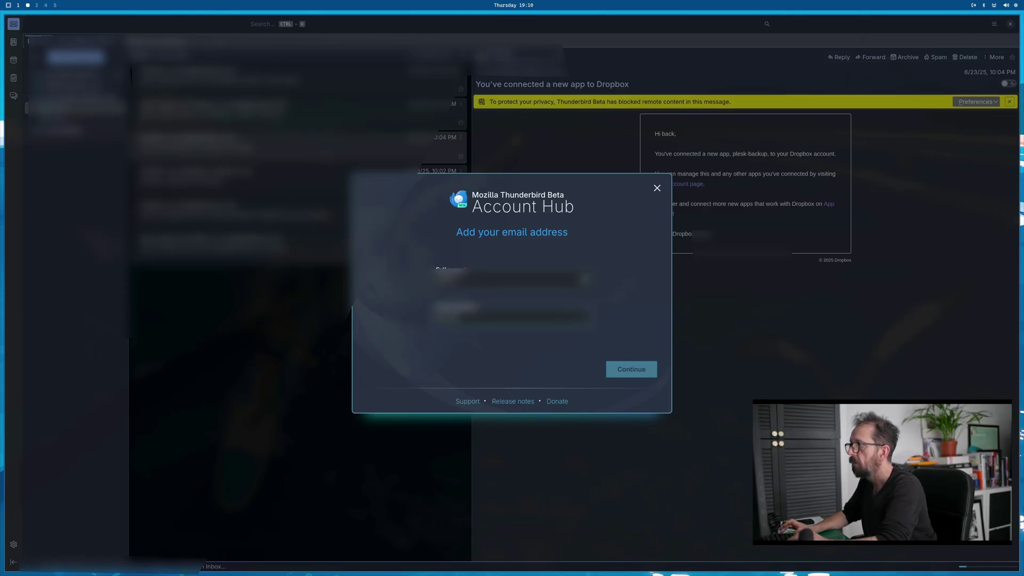
{"action": "type", "text": ".com"}
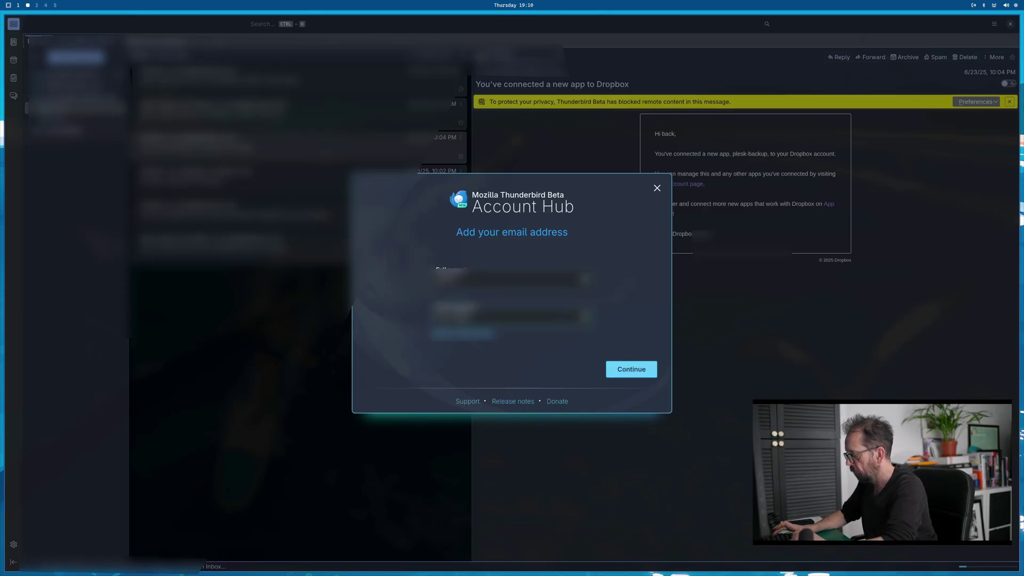
{"action": "key", "text": "BackSpace"}
{"action": "key", "text": "BackSpace"}
{"action": "key", "text": "BackSpace"}
{"action": "key", "text": "BackSpace"}
{"action": "key", "text": "BackSpace"}
{"action": "key", "text": "BackSpace"}
{"action": "key", "text": "BackSpace"}
{"action": "key", "text": "BackSpace"}
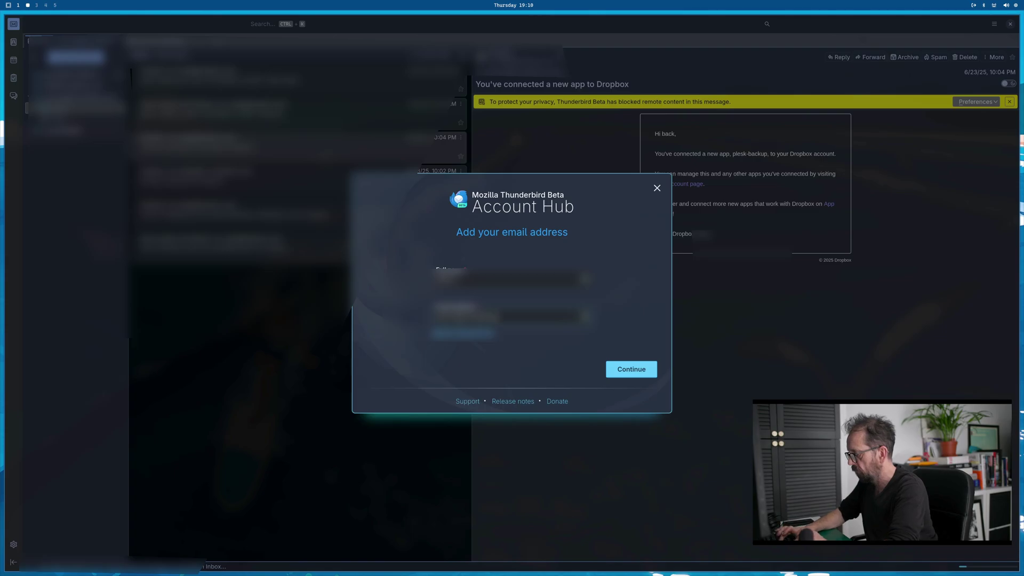
{"action": "type", "text": ".com"}
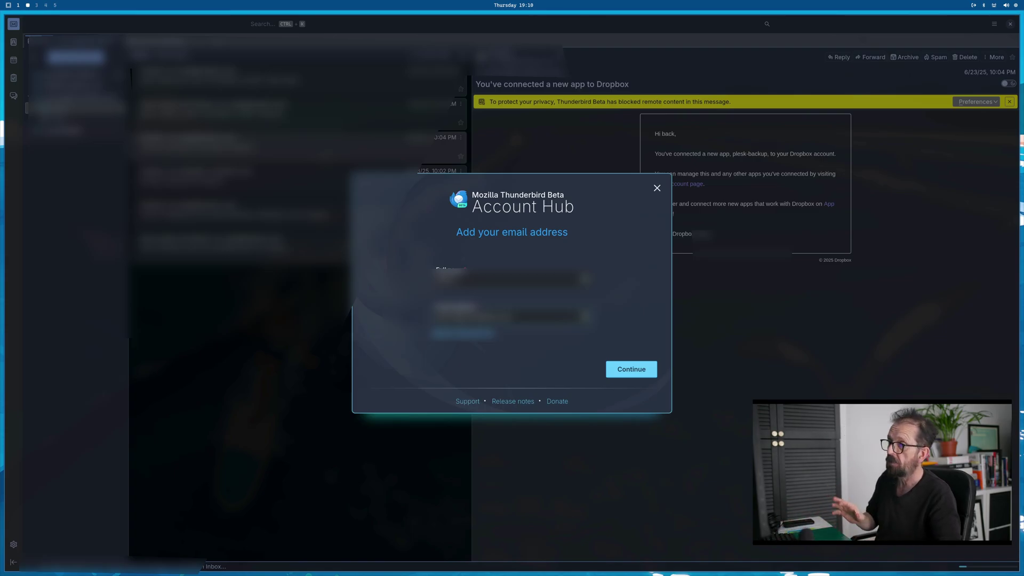
Step: Continue, choose another Microsoft account, and sign in with the mailbox's password
{"action": "left_click", "coordinate": [629, 369]}
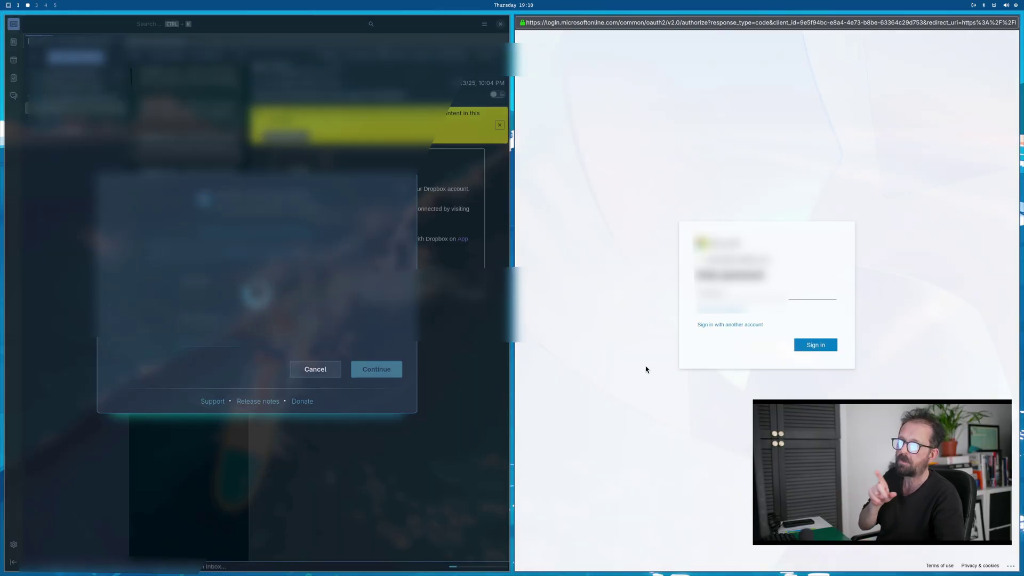
{"action": "left_click", "coordinate": [735, 325]}
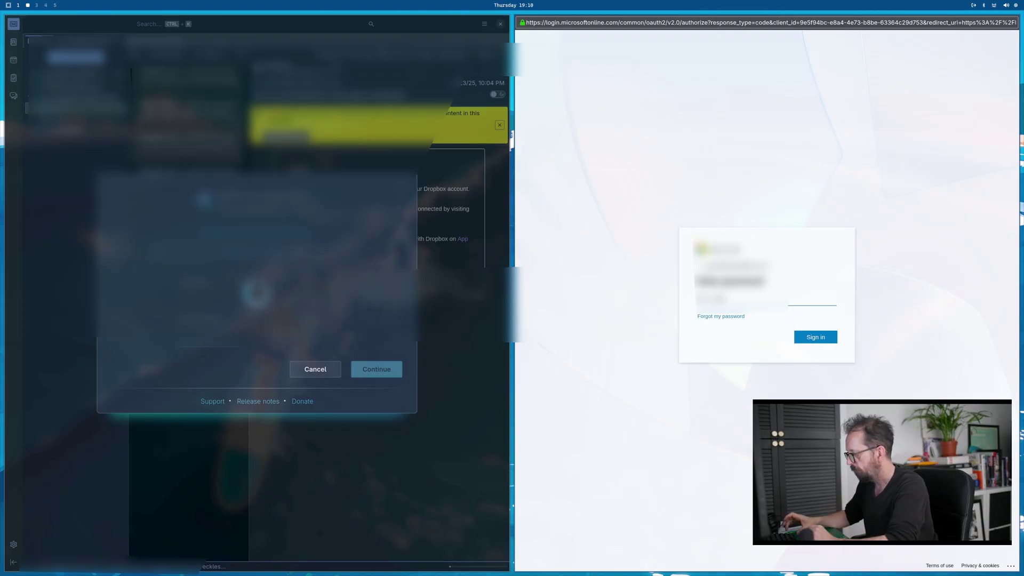
{"action": "type", "text": "••••••"}
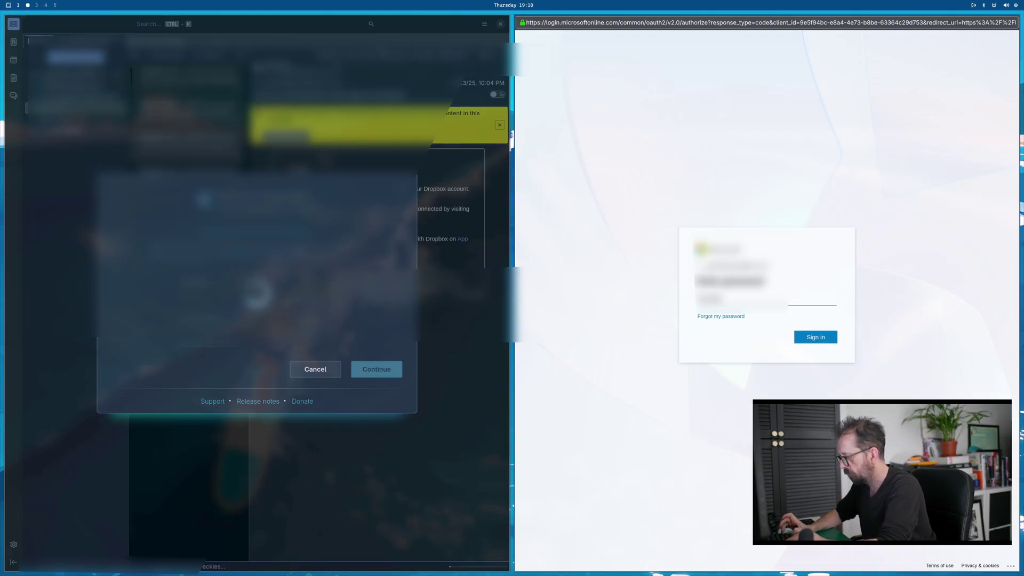
{"action": "type", "text": "••"}
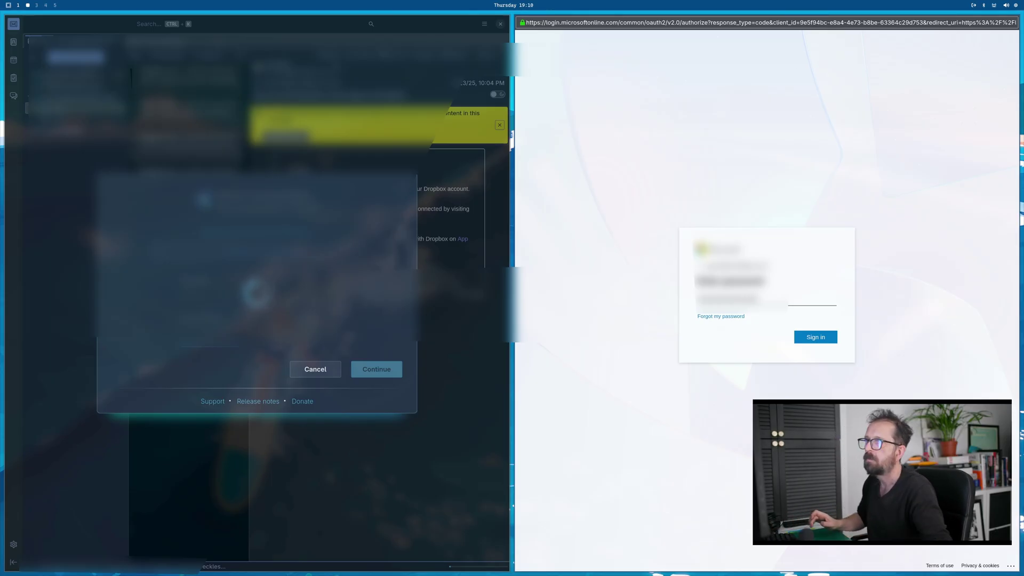
{"action": "left_click", "coordinate": [815, 338]}
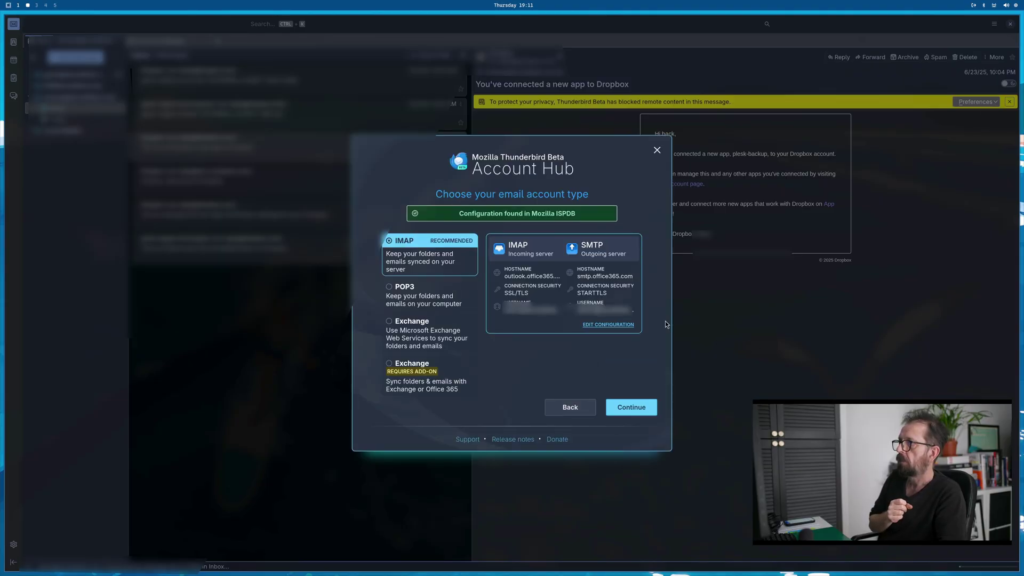
Step: Add the mailbox as an Exchange (EWS) account, finish Account Hub, and close Thunderbird
{"action": "left_click", "coordinate": [390, 328]}
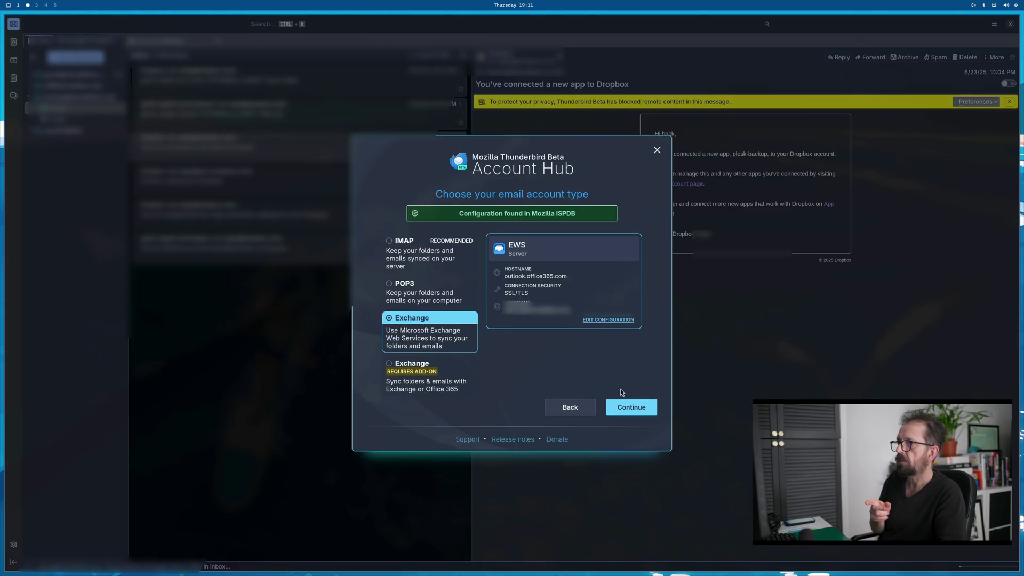
{"action": "left_click", "coordinate": [639, 408]}
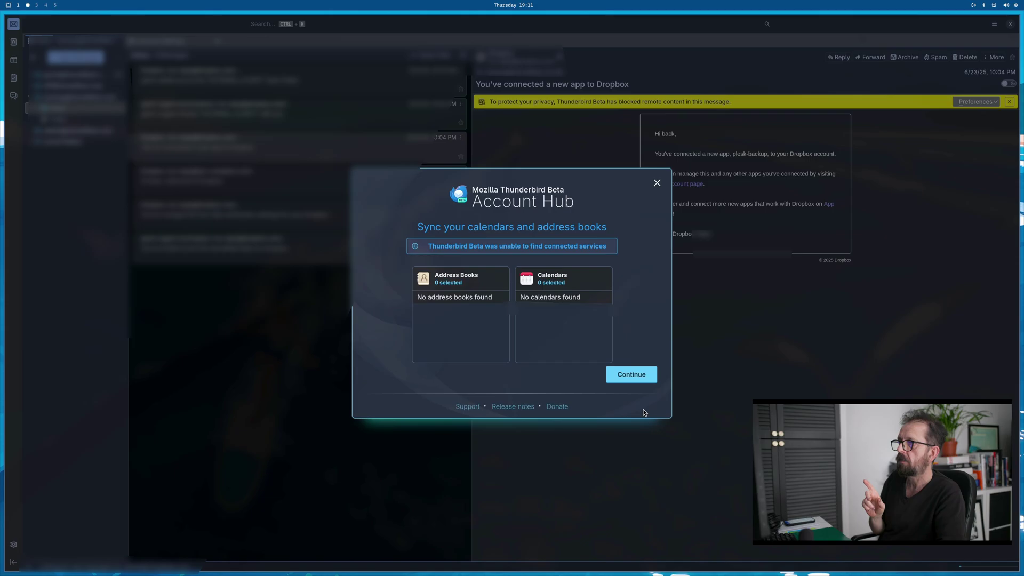
{"action": "left_click", "coordinate": [633, 375]}
{"action": "left_click", "coordinate": [634, 373]}
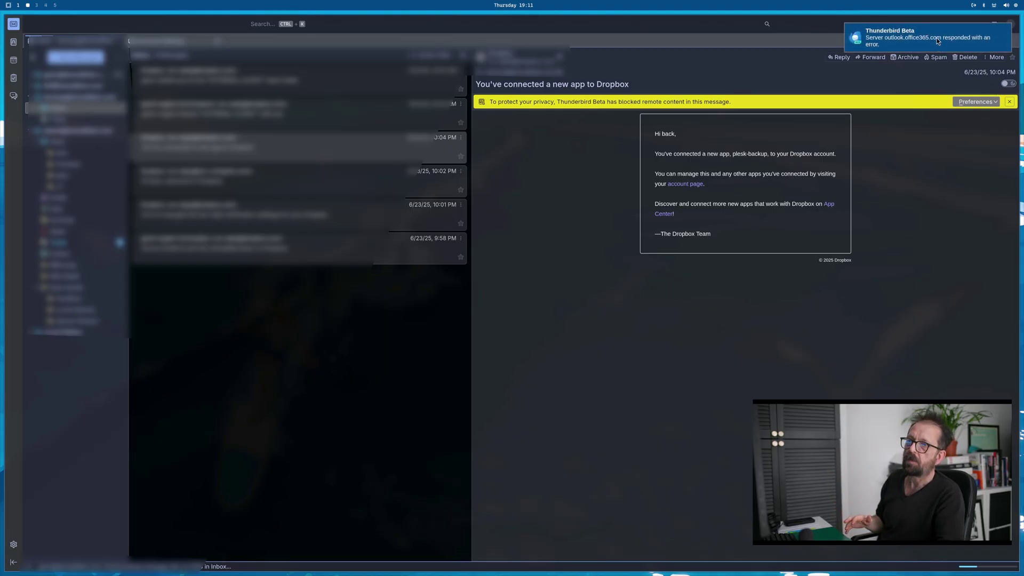
{"action": "left_click", "coordinate": [1014, 28]}
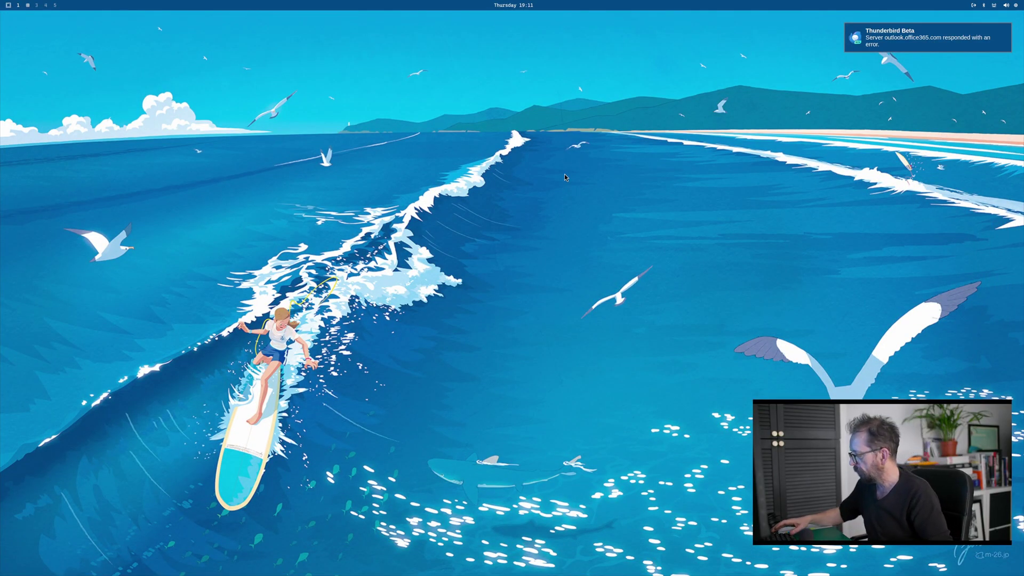
Step: Switch to workspace 2 to show OBS Studio with Scene 2
{"action": "key", "text": "super+2"}
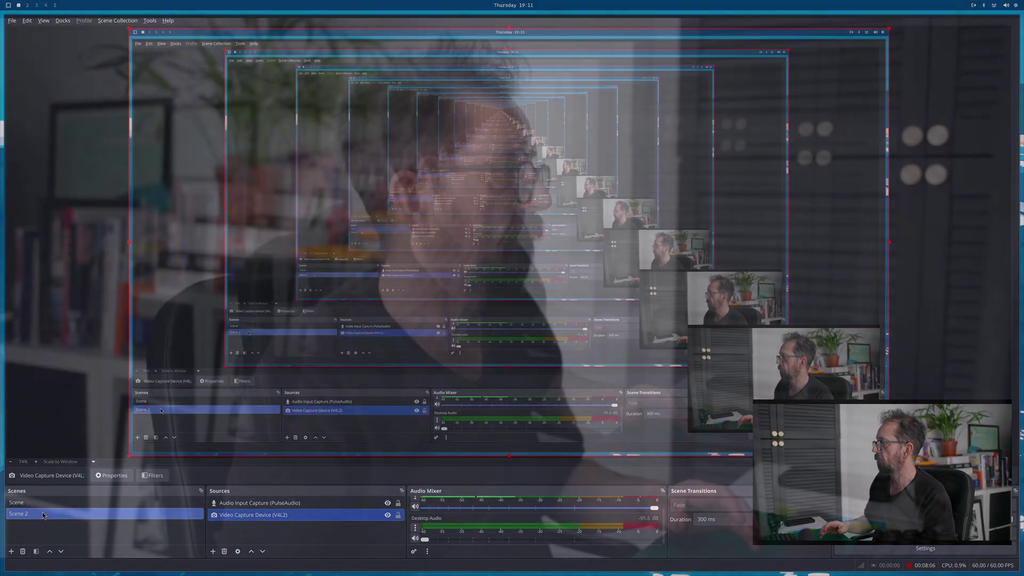